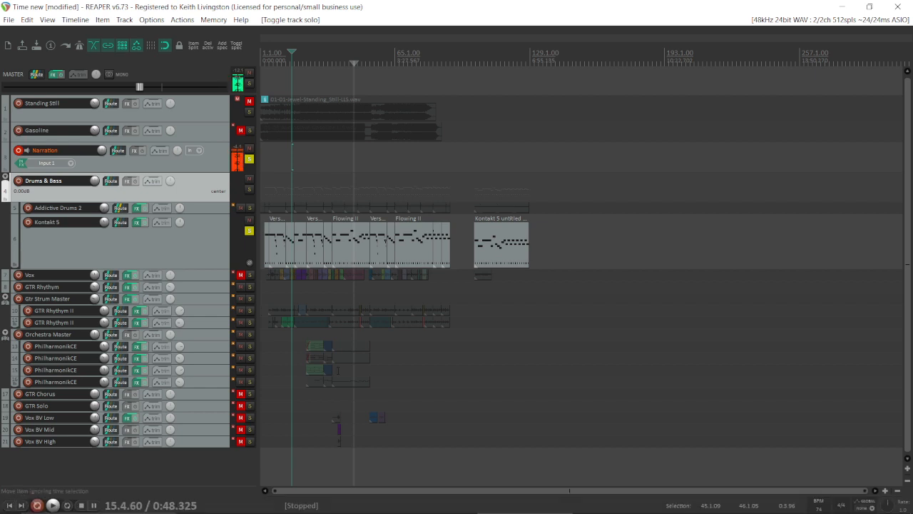
Step: In the Kontakt 5 track's effects chain, bypass ReaComp and ReaXcomp and look at the Kontakt 5 and POD Farm plug-ins
{"action": "left_click", "coordinate": [137, 224]}
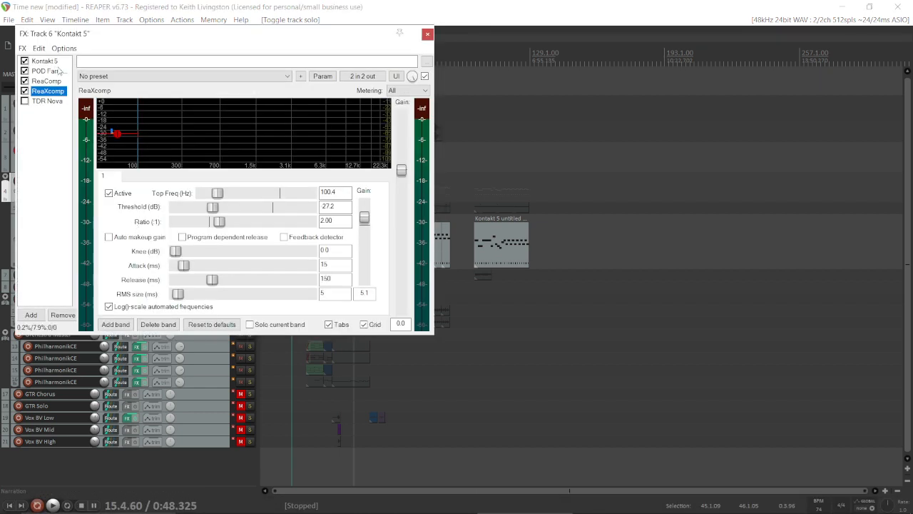
{"action": "left_click", "coordinate": [25, 91]}
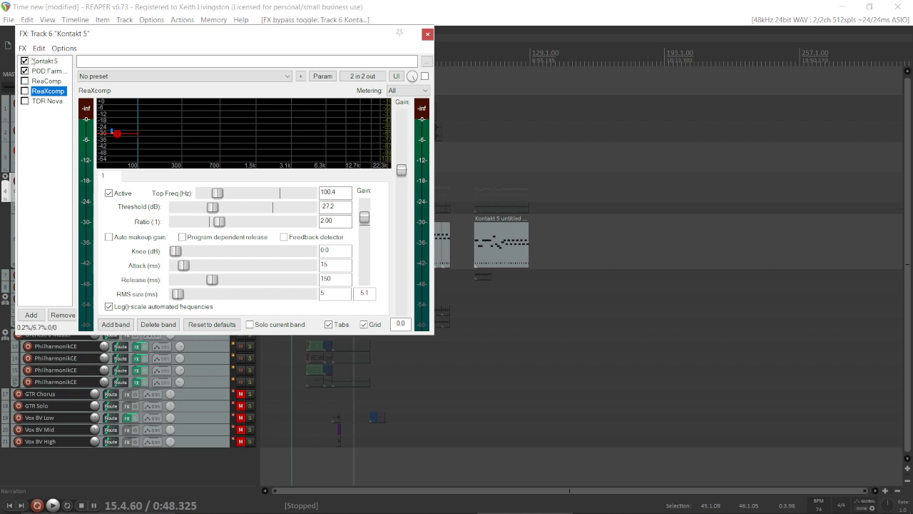
{"action": "left_click", "coordinate": [37, 62]}
{"action": "double_click", "coordinate": [37, 62]}
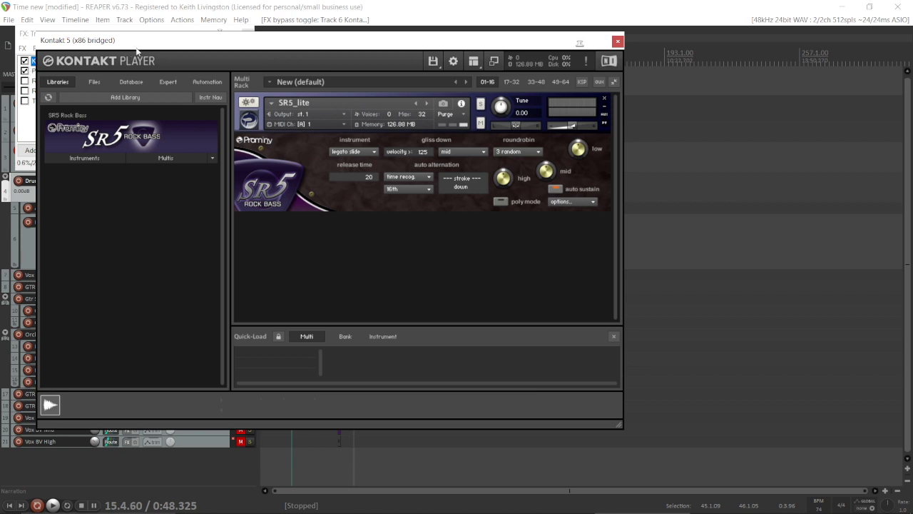
{"action": "left_click", "coordinate": [41, 71]}
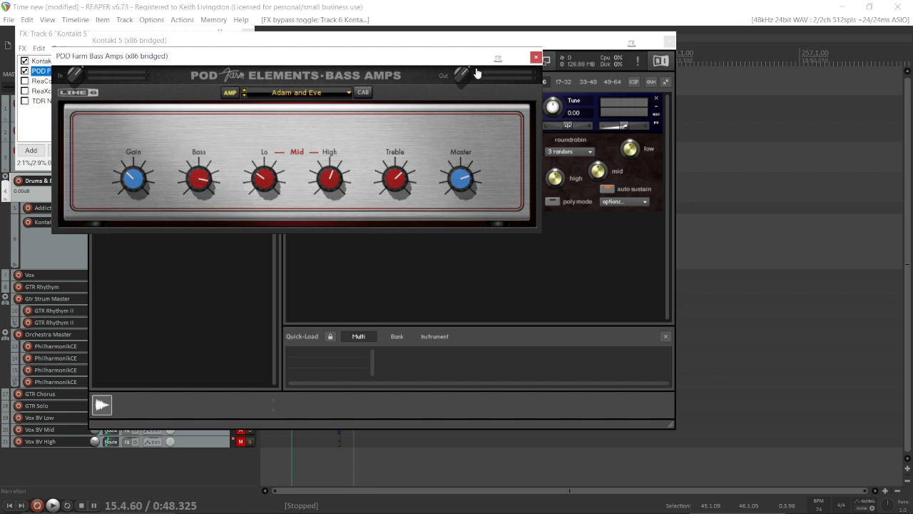
{"action": "left_click", "coordinate": [536, 58]}
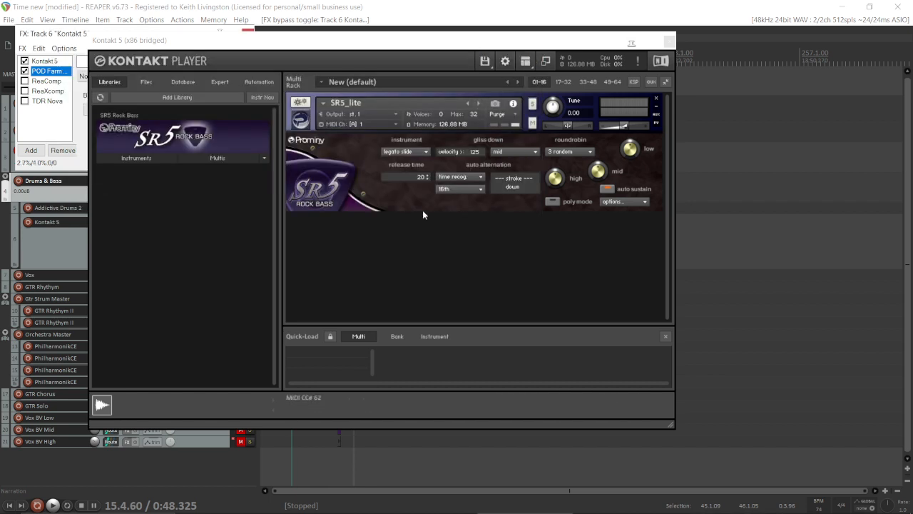
Step: Play the bass and compare its sound with ReaComp, ReaXcomp and TDR Nova bypassed and enabled, ending with all three bypassed
{"action": "key", "text": "space"}
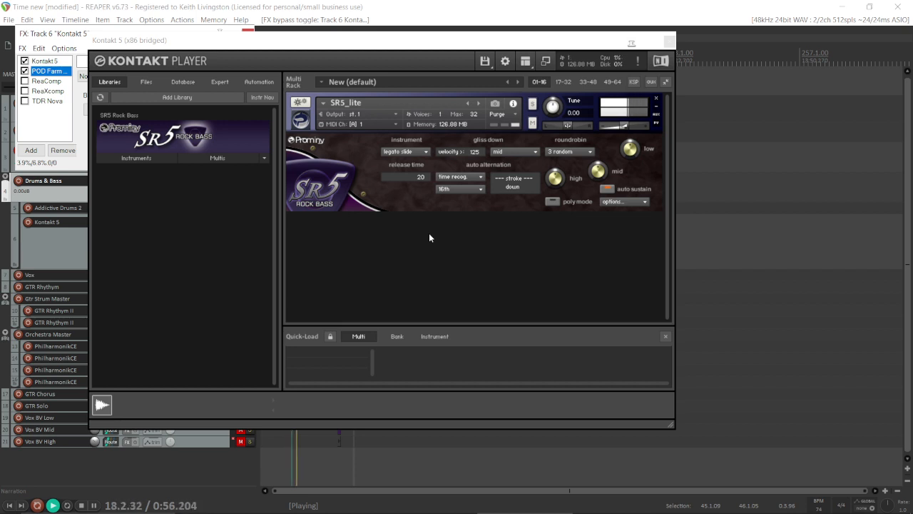
{"action": "key", "text": "space"}
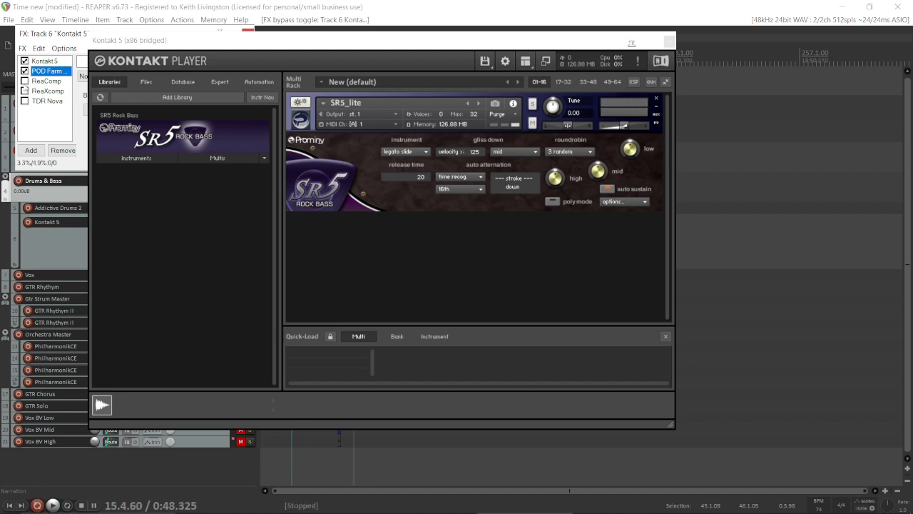
{"action": "left_click", "coordinate": [25, 91]}
{"action": "left_click", "coordinate": [24, 101]}
{"action": "key", "text": "space"}
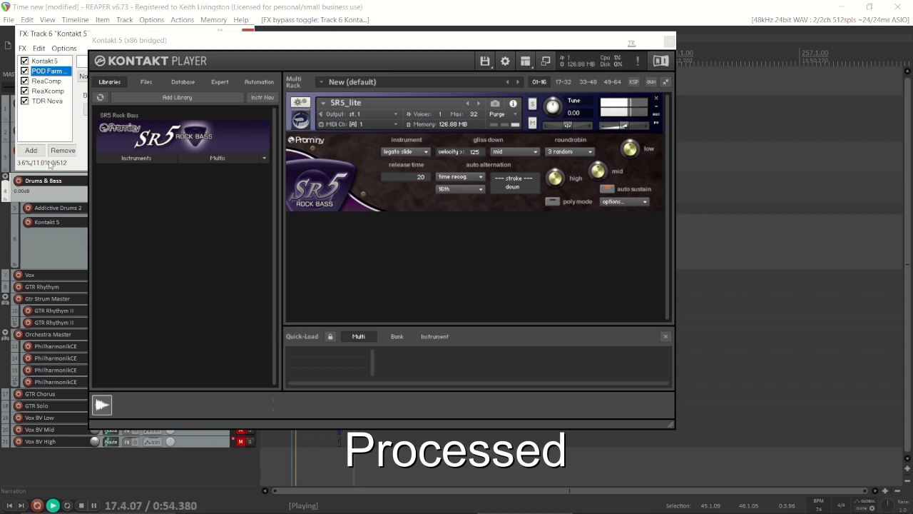
{"action": "left_click", "coordinate": [25, 81]}
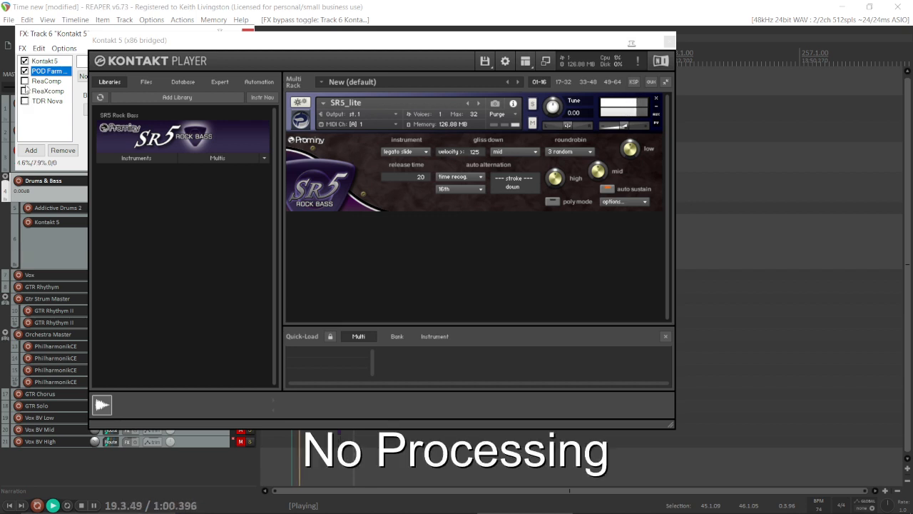
{"action": "left_click", "coordinate": [25, 81]}
{"action": "left_click", "coordinate": [25, 91]}
{"action": "left_click", "coordinate": [25, 101]}
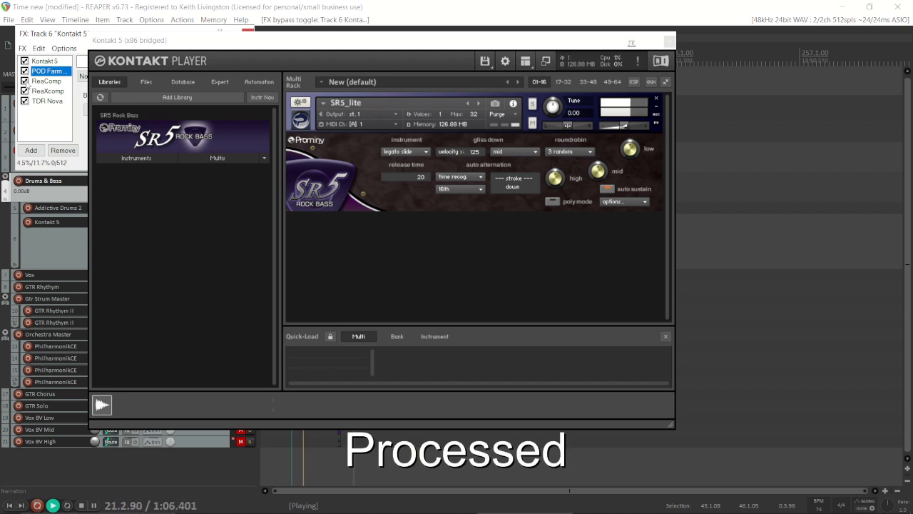
{"action": "left_click", "coordinate": [25, 81]}
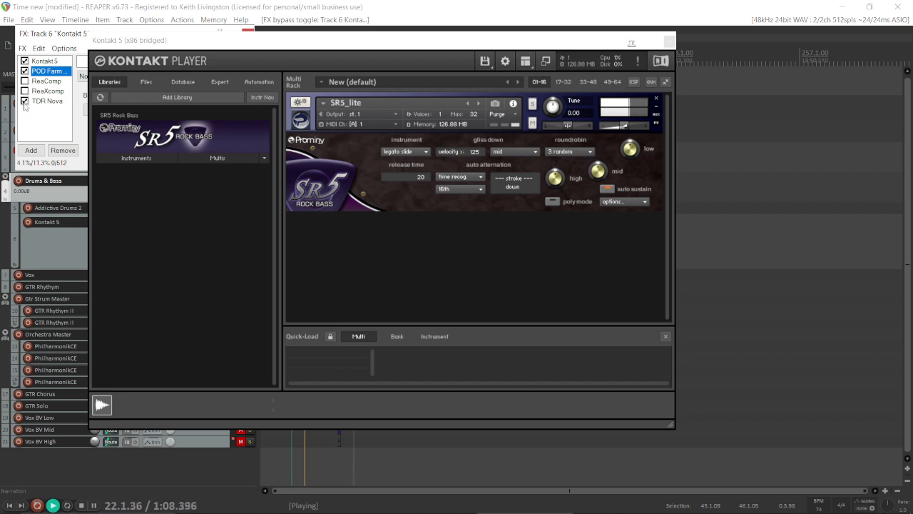
{"action": "left_click", "coordinate": [25, 101]}
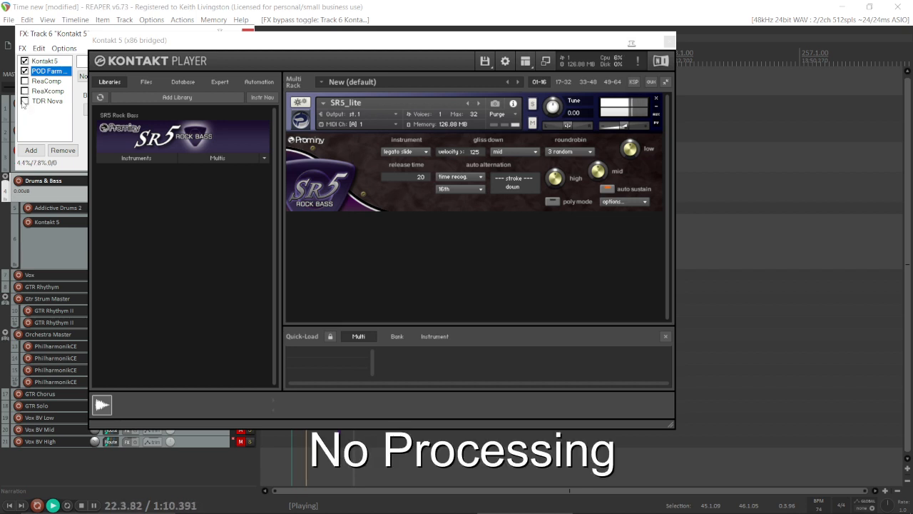
{"action": "key", "text": "space"}
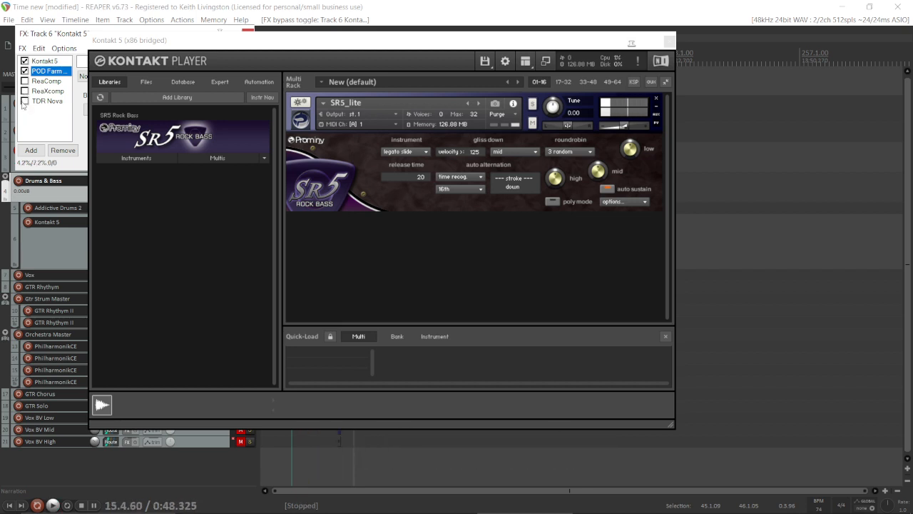
Step: Close the Kontakt window, enable ReaComp on the bass track and listen to the bass through it
{"action": "left_click", "coordinate": [670, 41]}
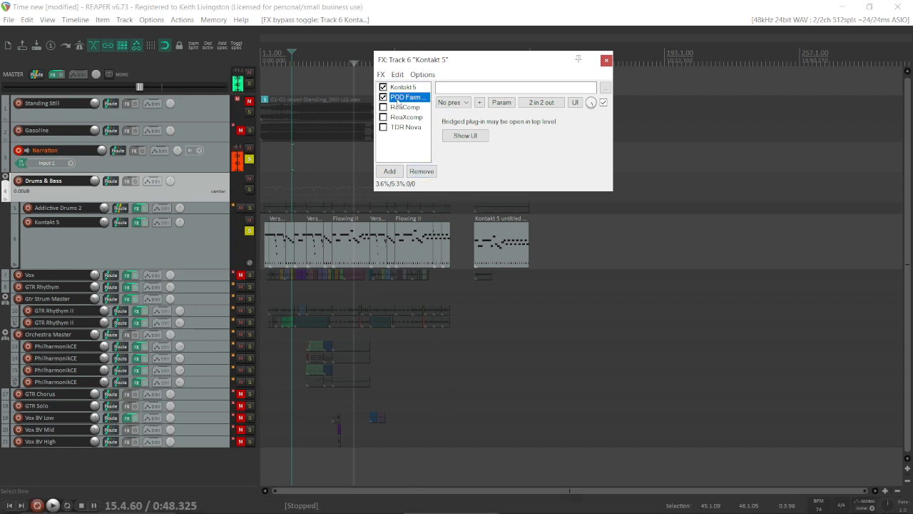
{"action": "left_click", "coordinate": [402, 107]}
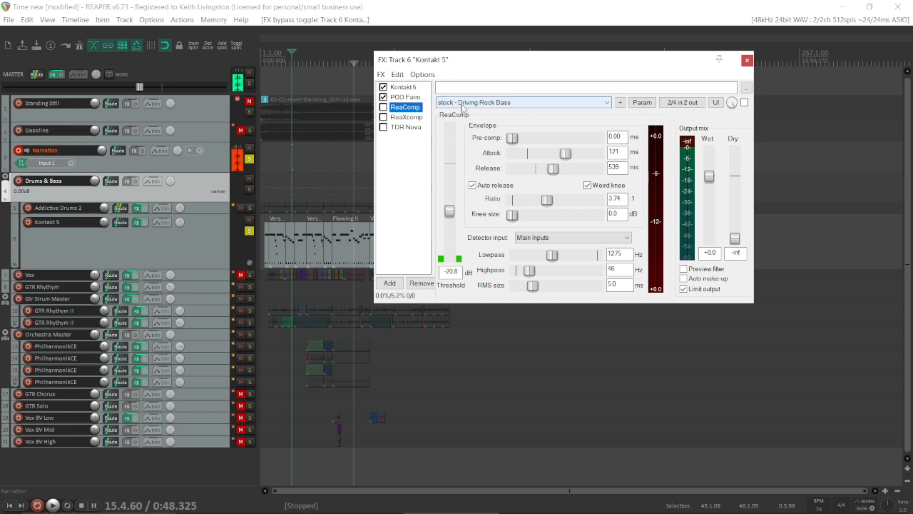
{"action": "left_click", "coordinate": [383, 107]}
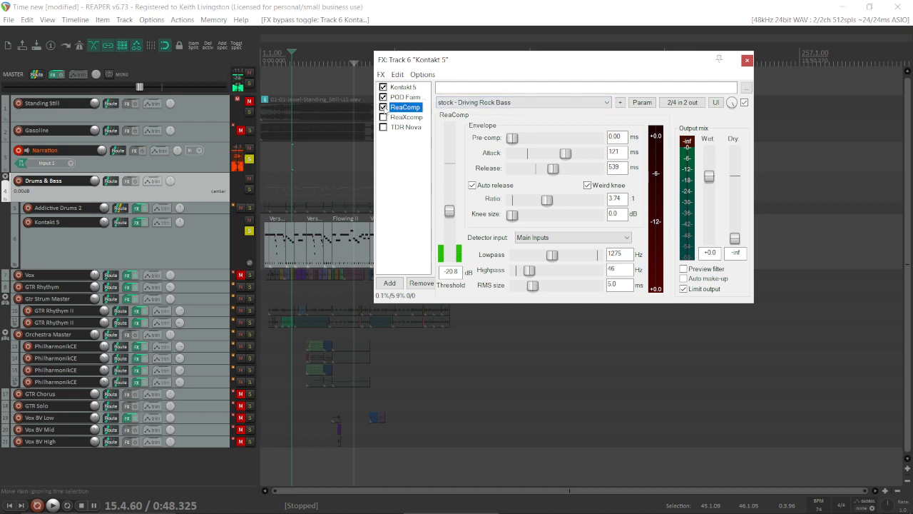
{"action": "key", "text": "space"}
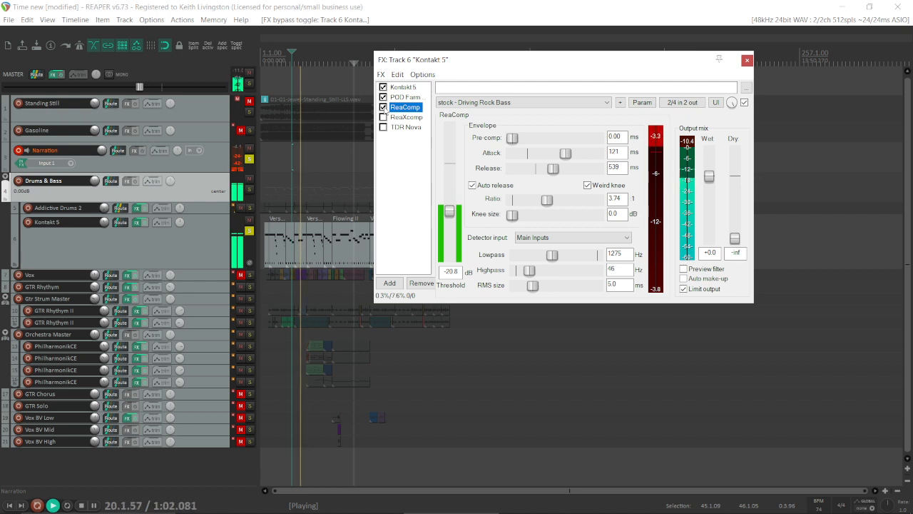
{"action": "key", "text": "space"}
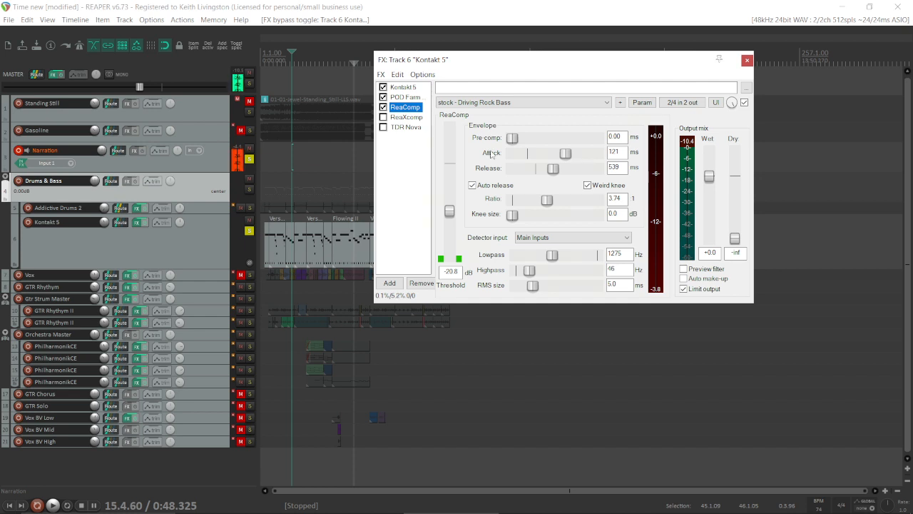
Step: Delete three bands in the ReaXcomp that follows ReaComp, leaving a single band
{"action": "left_click", "coordinate": [402, 117]}
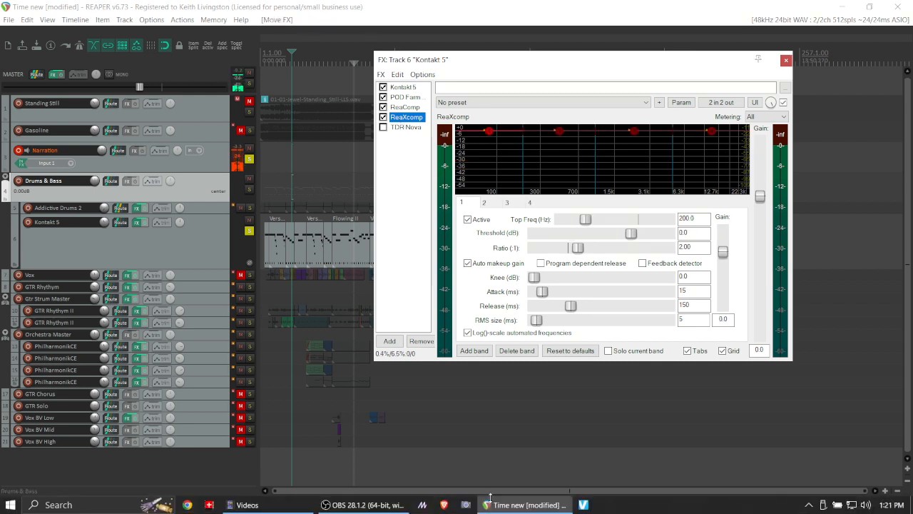
{"action": "left_click", "coordinate": [419, 107]}
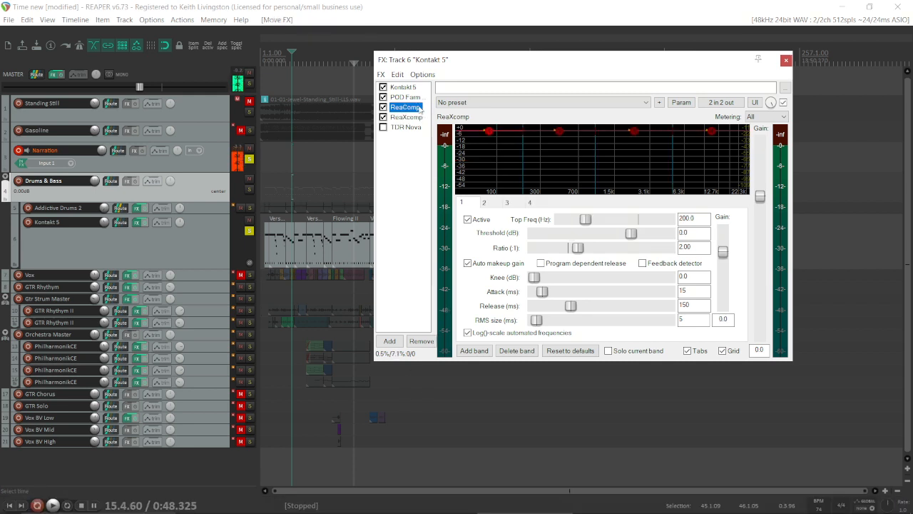
{"action": "left_click", "coordinate": [411, 117]}
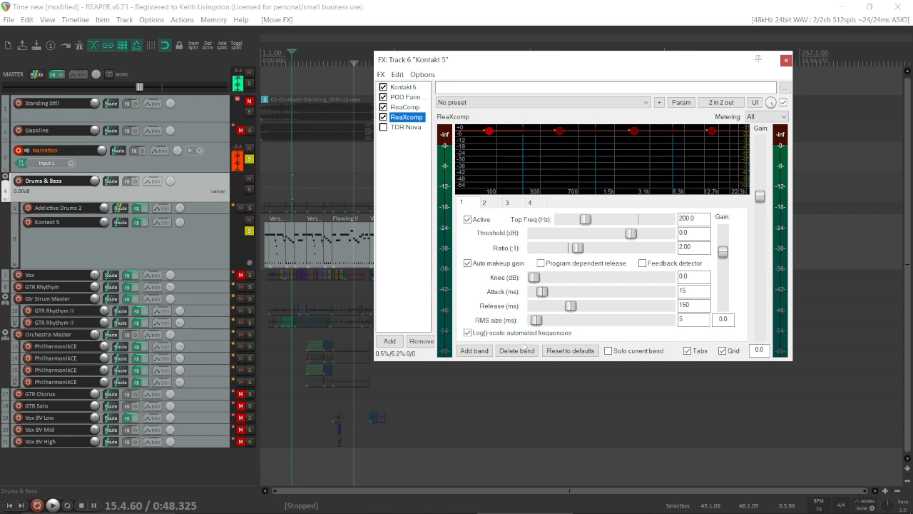
{"action": "left_click", "coordinate": [524, 351]}
{"action": "left_click", "coordinate": [525, 351]}
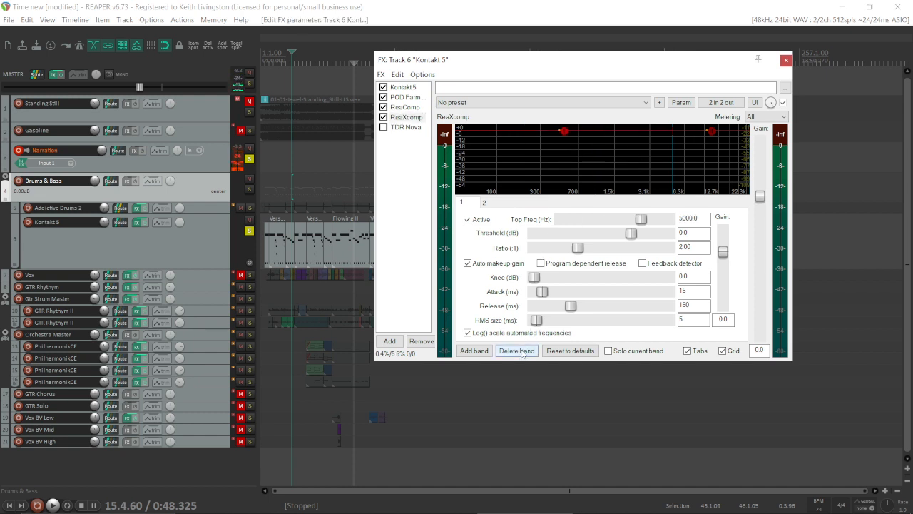
{"action": "left_click", "coordinate": [524, 351]}
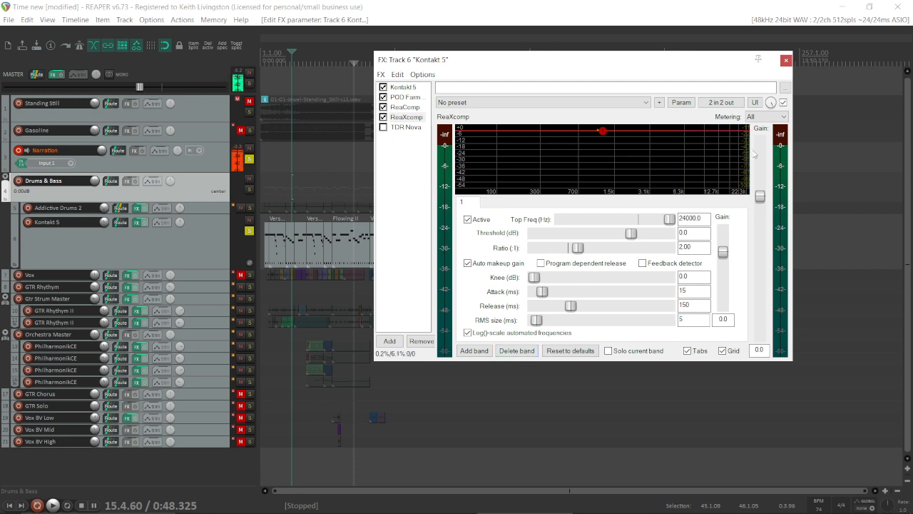
Step: Lower the ReaXcomp band's top frequency to about 98 Hz with auto makeup gain off, and check it during playback
{"action": "left_click_drag", "start_coordinate": [749, 152], "coordinate": [504, 162]}
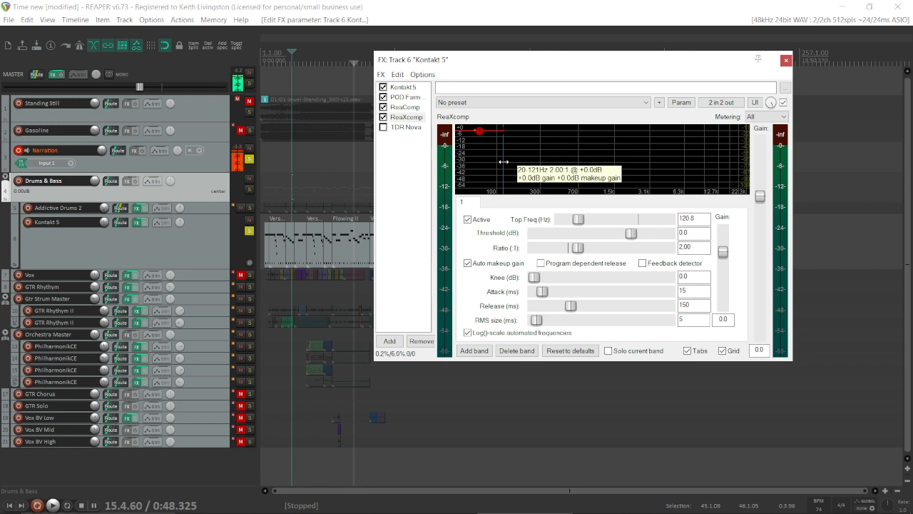
{"action": "left_click_drag", "start_coordinate": [504, 162], "coordinate": [501, 162]}
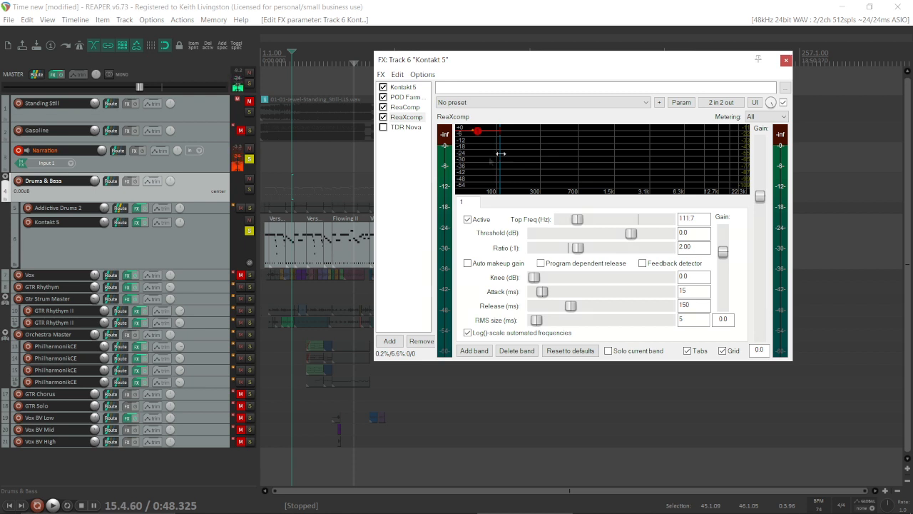
{"action": "left_click_drag", "start_coordinate": [496, 154], "coordinate": [489, 158]}
{"action": "key", "text": "space"}
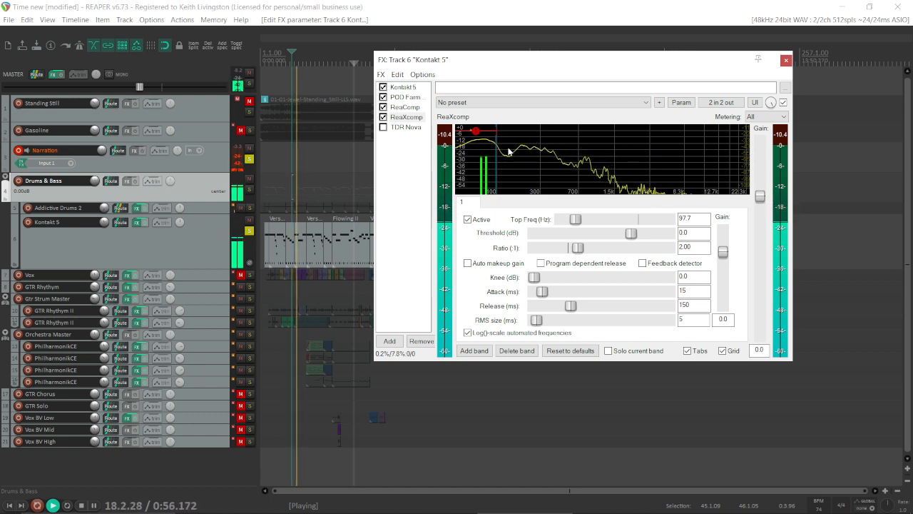
{"action": "key", "text": "space"}
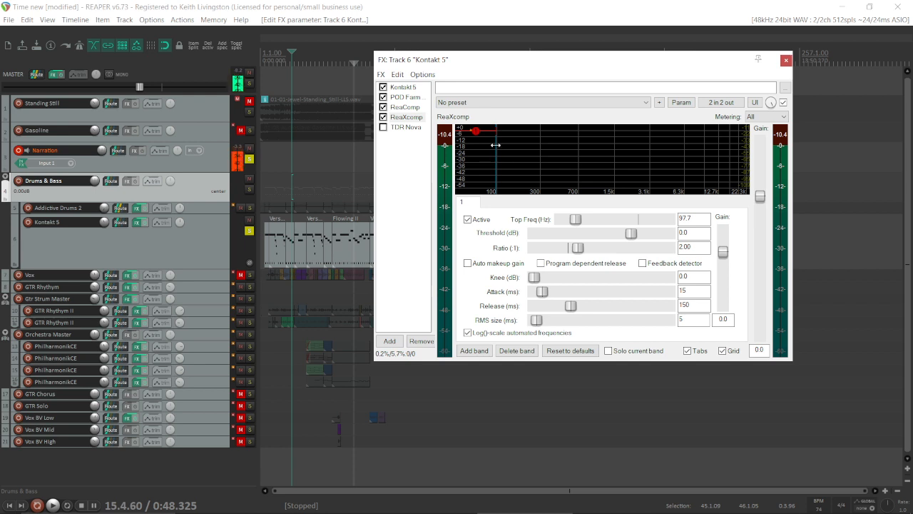
Step: Solo the ReaXcomp band, fine-tune its top frequency to 82.6 Hz by ear during playback, and turn the solo off
{"action": "mouse_move", "coordinate": [496, 145]}
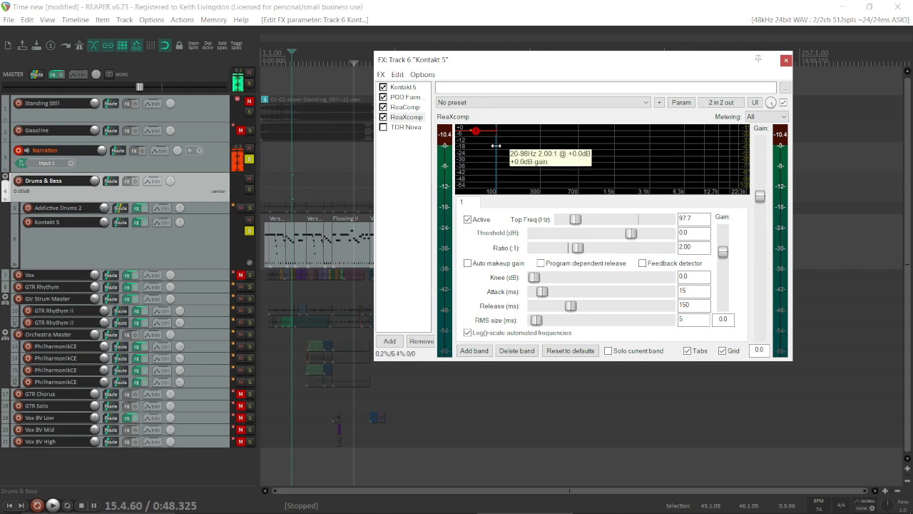
{"action": "left_click_drag", "start_coordinate": [496, 145], "coordinate": [491, 146]}
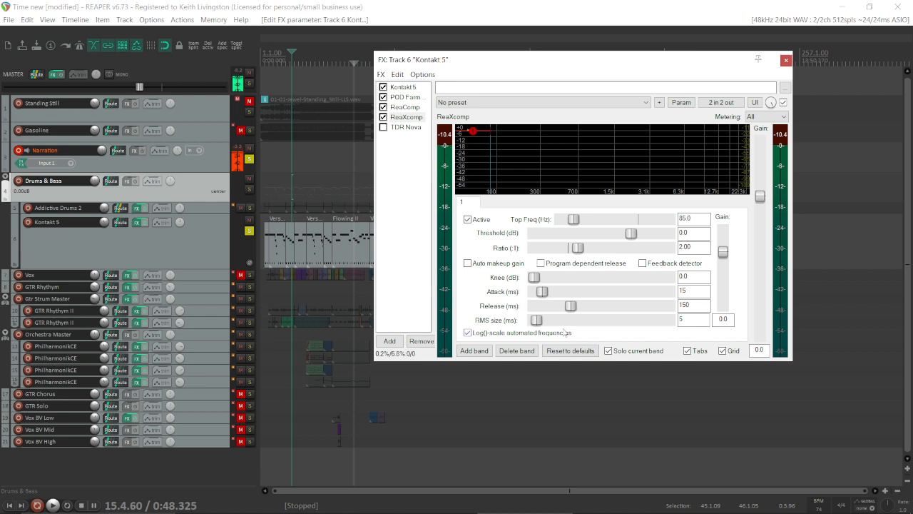
{"action": "key", "text": "space"}
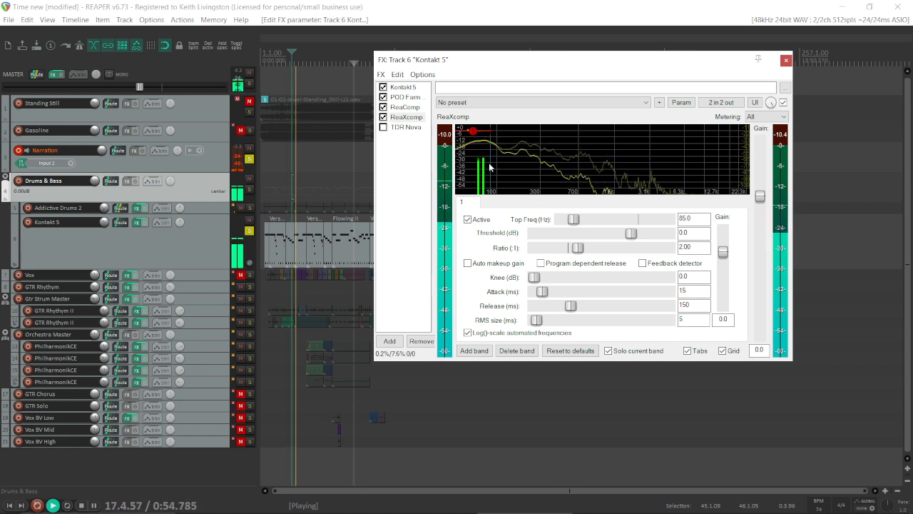
{"action": "left_click_drag", "start_coordinate": [490, 163], "coordinate": [491, 164]}
{"action": "key", "text": "space"}
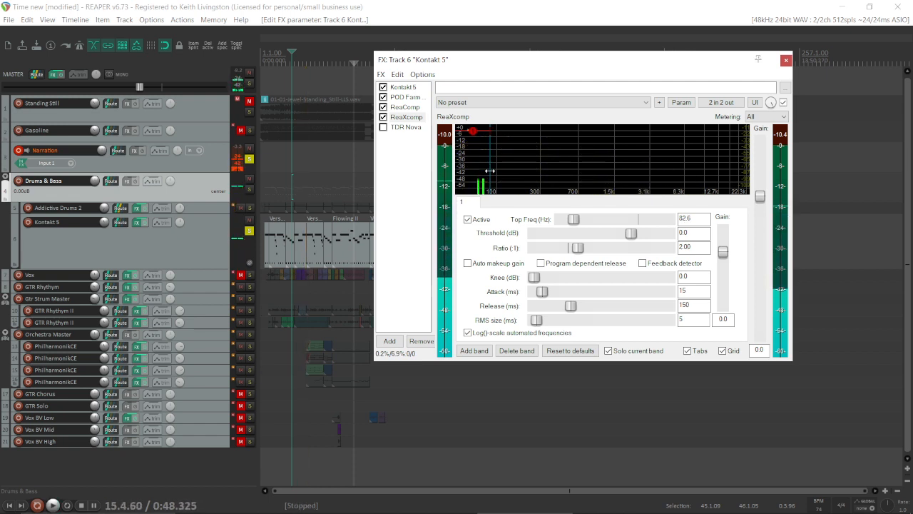
{"action": "left_click", "coordinate": [608, 351]}
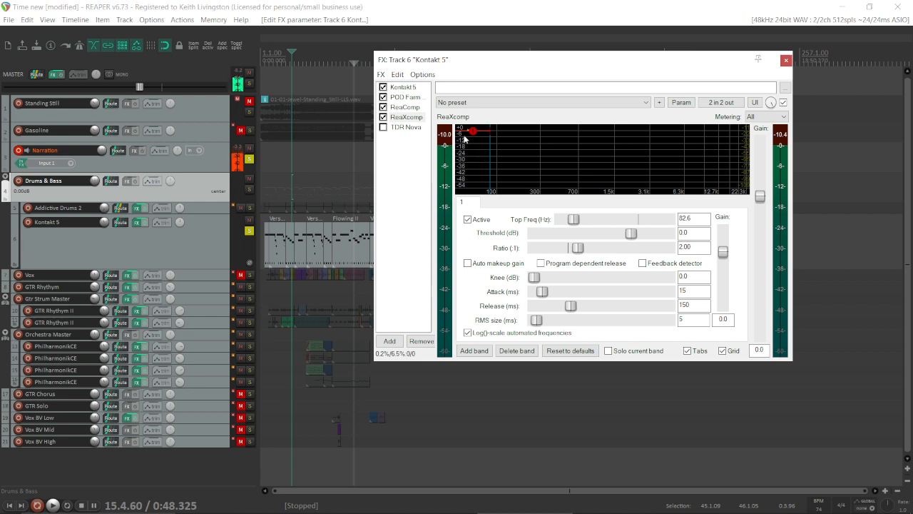
Step: During playback, lower the ReaXcomp band's threshold to -30.3 dB so that it compresses the low bass
{"action": "mouse_move", "coordinate": [470, 136]}
{"action": "key", "text": "space"}
{"action": "left_click_drag", "start_coordinate": [470, 137], "coordinate": [457, 163]}
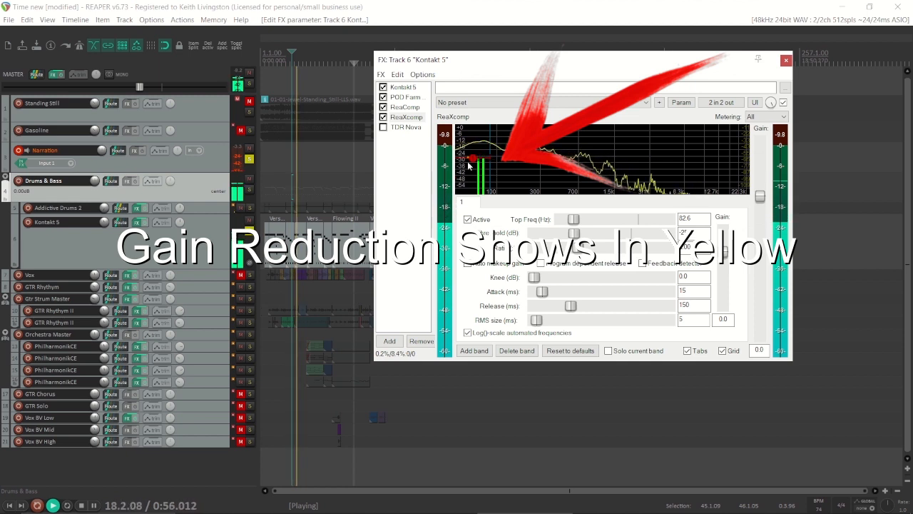
{"action": "left_click_drag", "start_coordinate": [474, 158], "coordinate": [473, 167]}
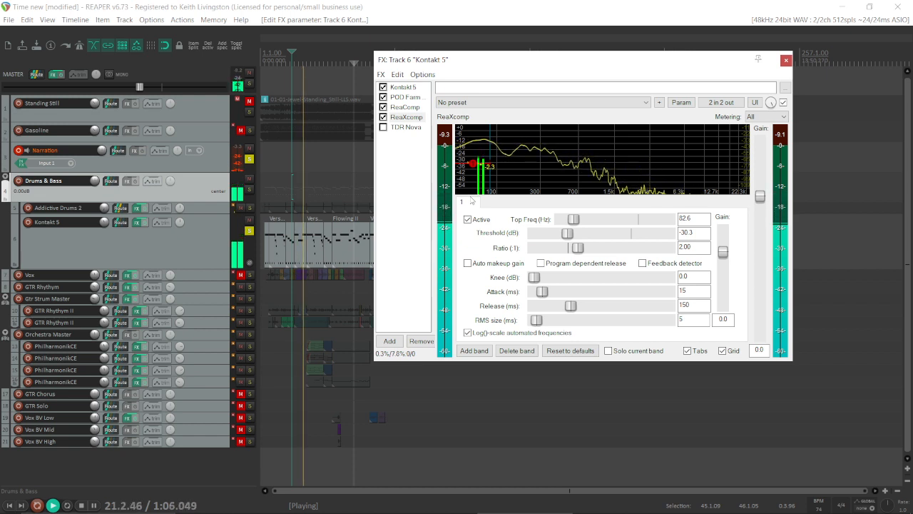
{"action": "mouse_move", "coordinate": [475, 172]}
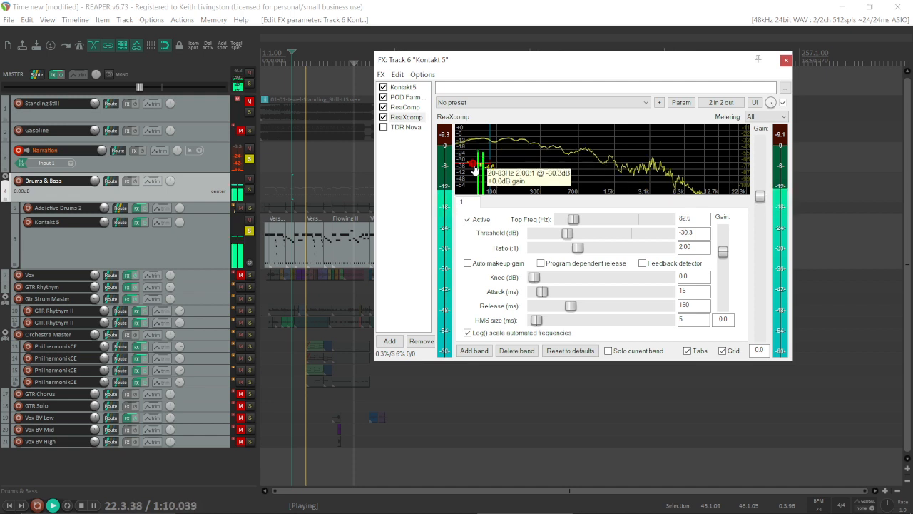
Step: Set the ReaXcomp band's threshold to -29.4 dB and its gain to 5.0 dB, auditioning the gain fully lowered during playback
{"action": "left_click_drag", "start_coordinate": [475, 171], "coordinate": [474, 169]}
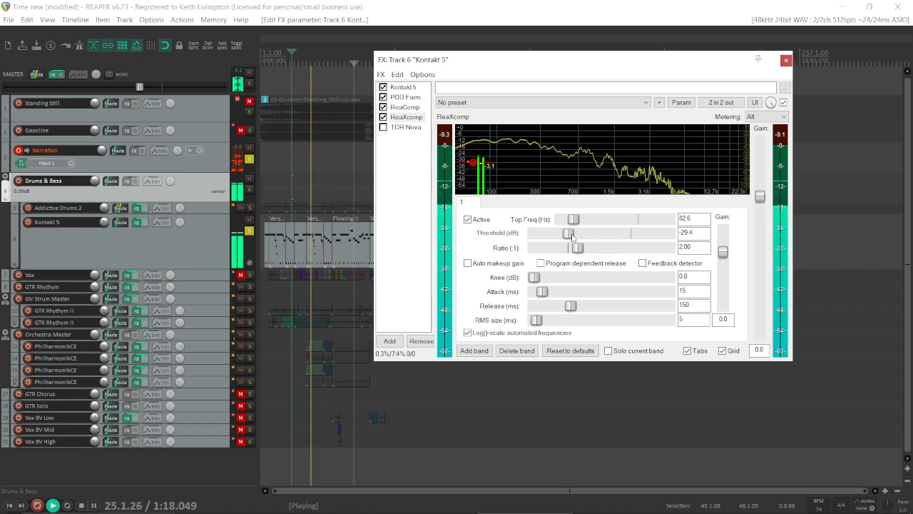
{"action": "key", "text": "space"}
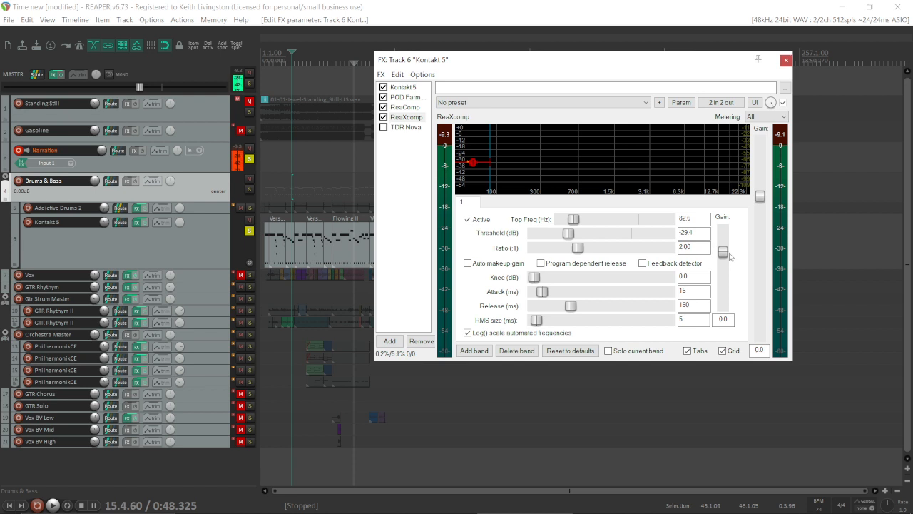
{"action": "left_click_drag", "start_coordinate": [725, 255], "coordinate": [727, 248]}
{"action": "key", "text": "space"}
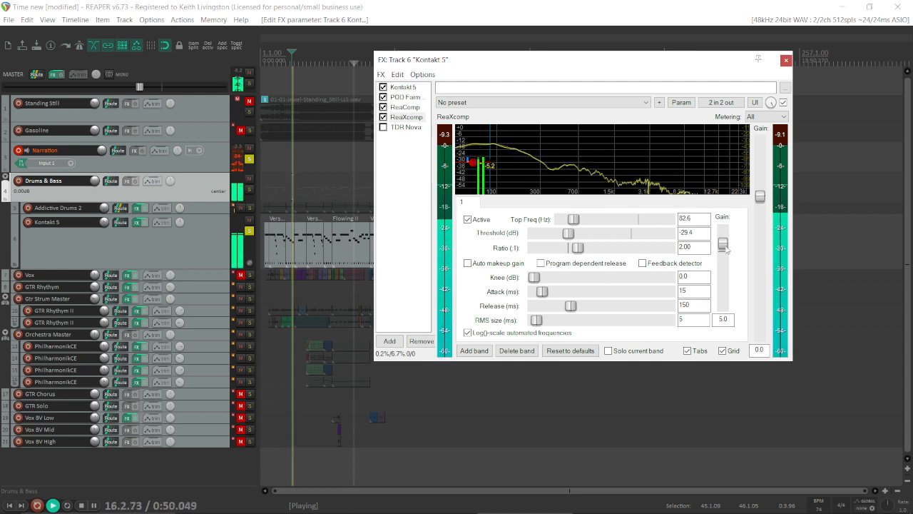
{"action": "left_click_drag", "start_coordinate": [725, 247], "coordinate": [725, 312]}
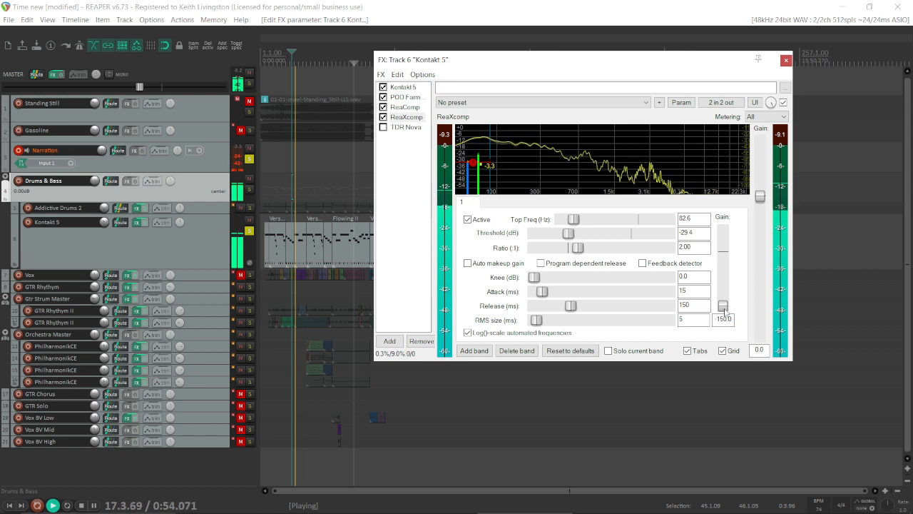
{"action": "left_click_drag", "start_coordinate": [726, 311], "coordinate": [730, 249]}
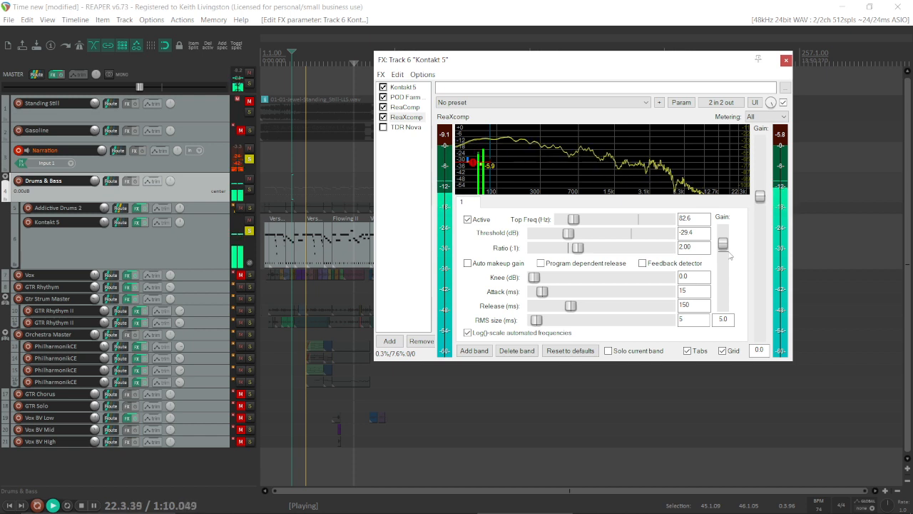
{"action": "key", "text": "space"}
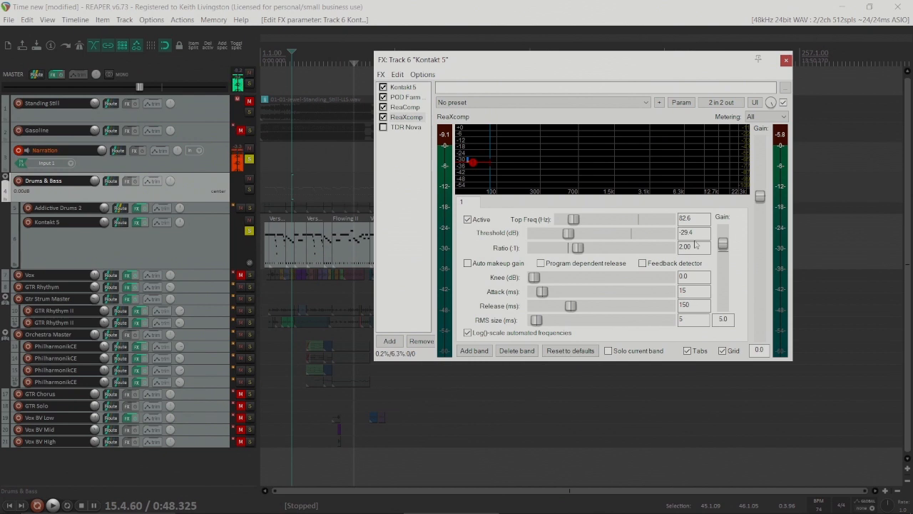
Step: Compare playback with and without ReaXcomp at a band gain of 7.9 dB, and return the gain to 5.0 dB
{"action": "left_click_drag", "start_coordinate": [723, 247], "coordinate": [723, 241]}
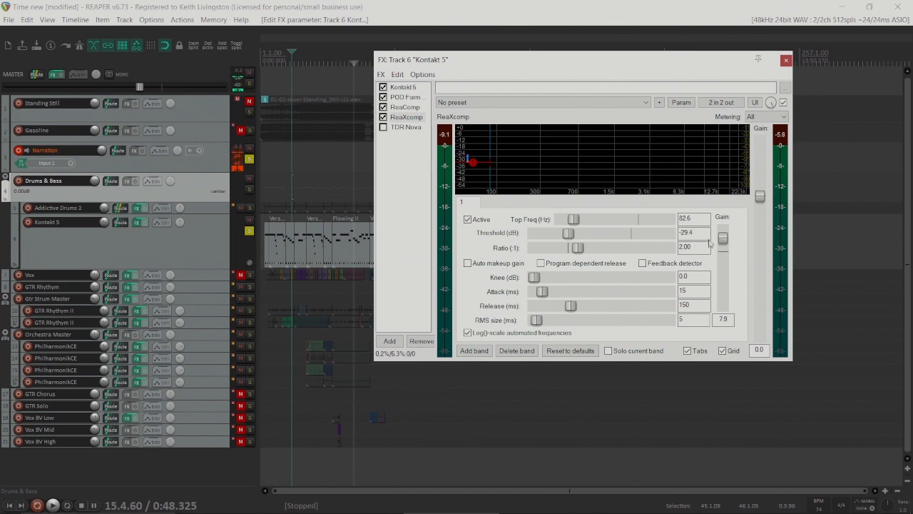
{"action": "left_click", "coordinate": [383, 117]}
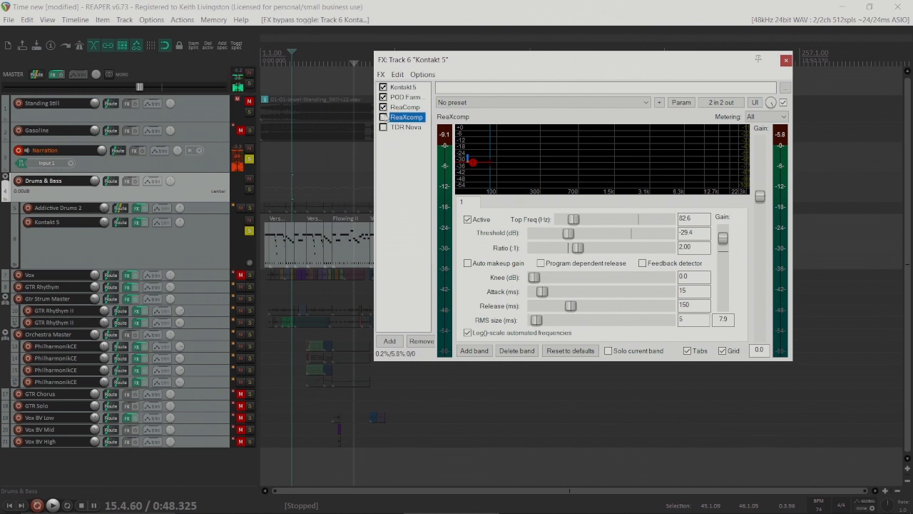
{"action": "key", "text": "space"}
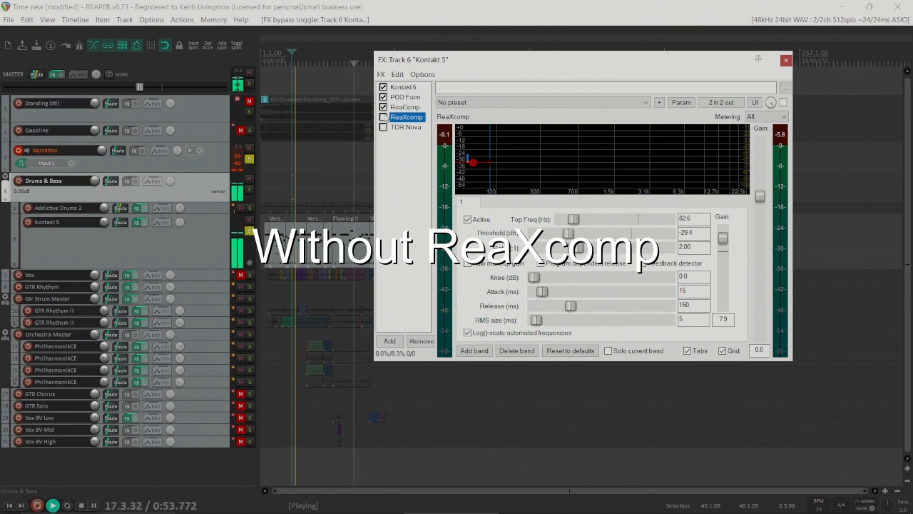
{"action": "left_click", "coordinate": [384, 117]}
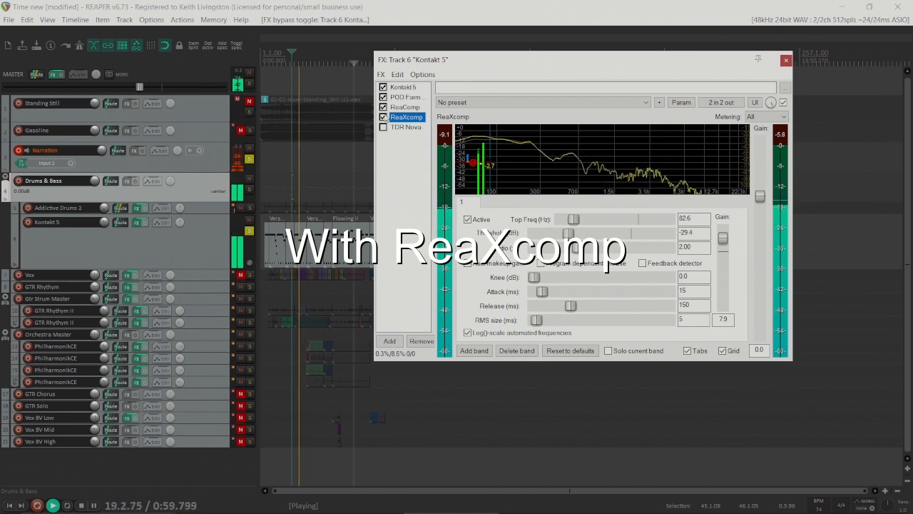
{"action": "left_click", "coordinate": [383, 118]}
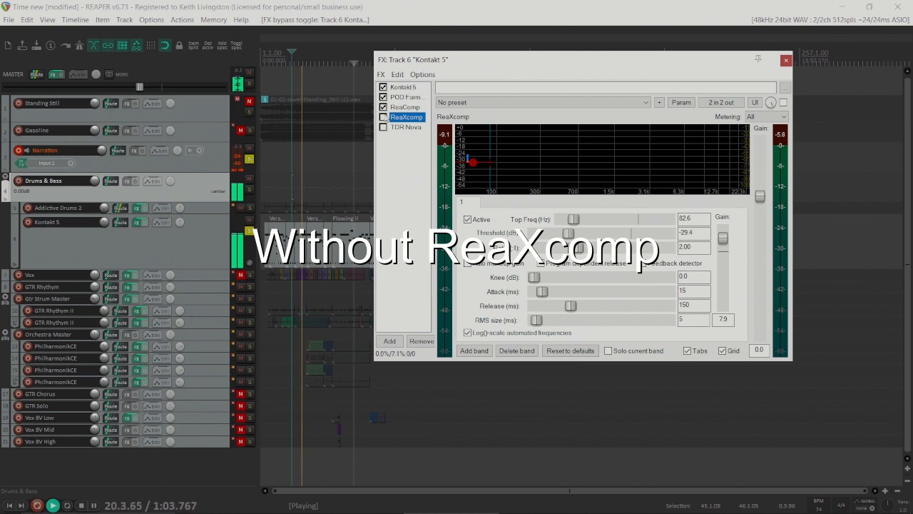
{"action": "left_click", "coordinate": [383, 117]}
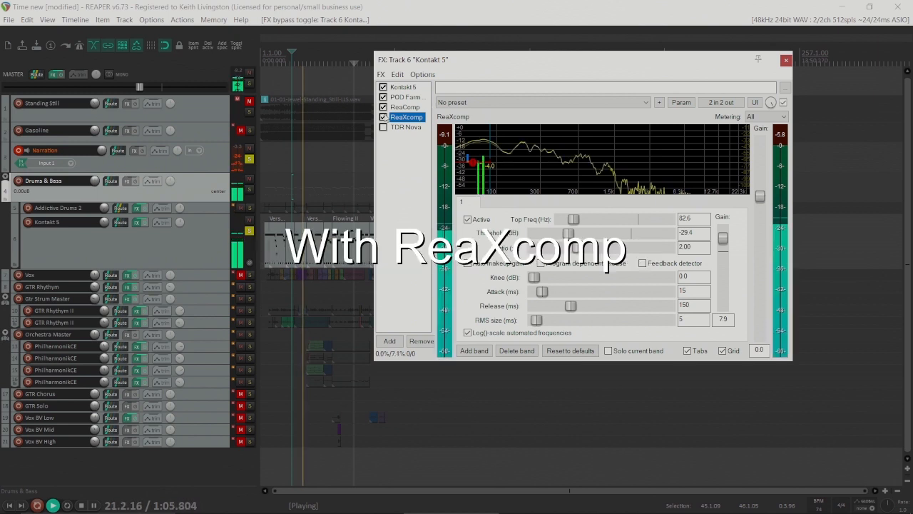
{"action": "left_click", "coordinate": [383, 117]}
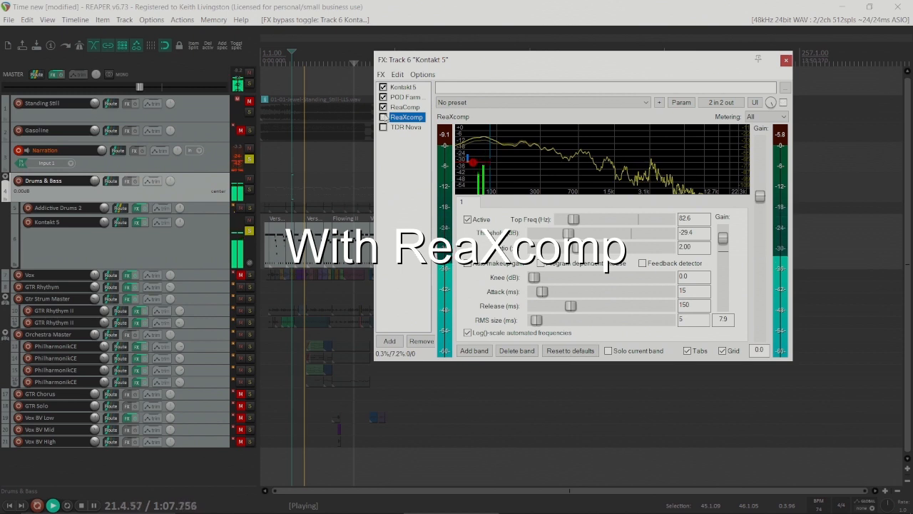
{"action": "left_click", "coordinate": [383, 117]}
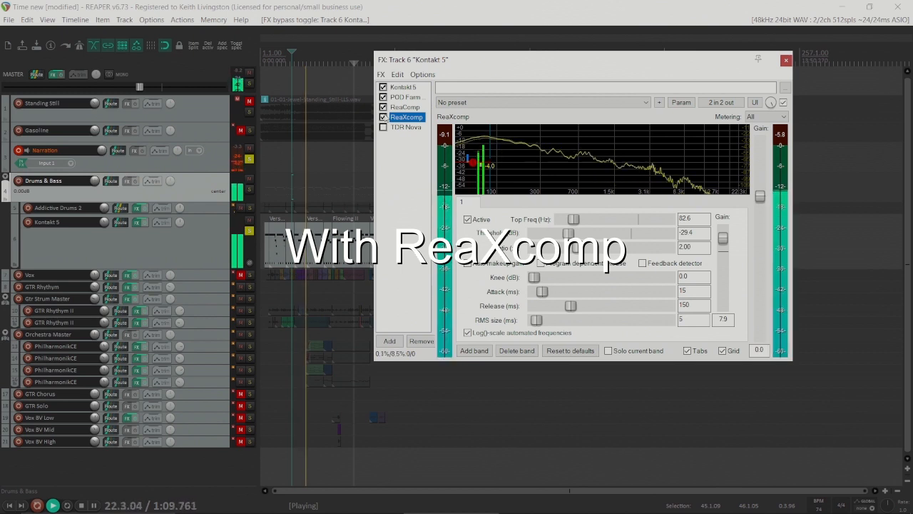
{"action": "key", "text": "space"}
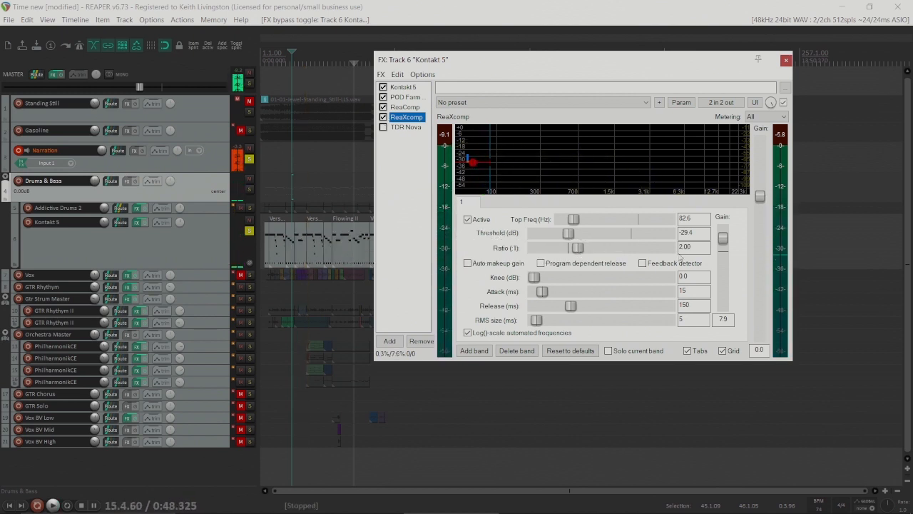
{"action": "left_click_drag", "start_coordinate": [723, 239], "coordinate": [724, 247]}
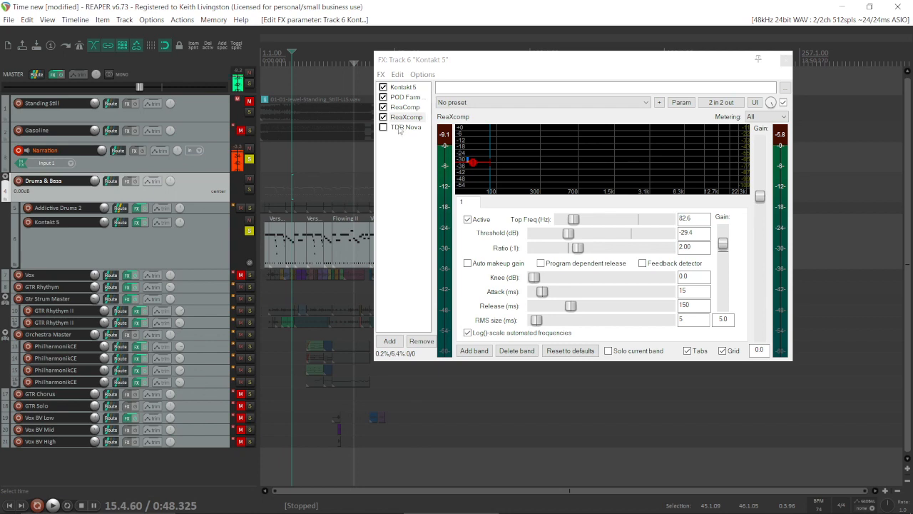
Step: Add a new TDR Nova after the bypassed one and boost its band I by 5.9 dB at 74 Hz with Q 2.57
{"action": "left_click", "coordinate": [400, 129]}
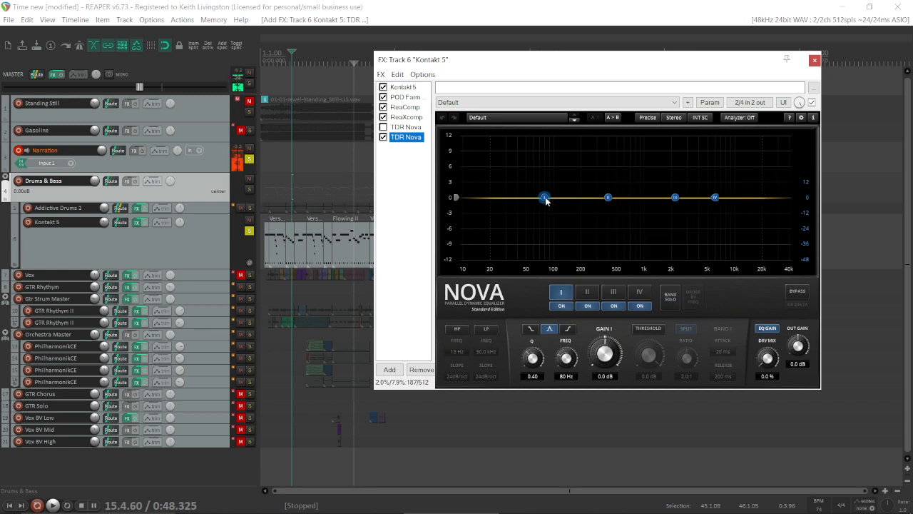
{"action": "left_click_drag", "start_coordinate": [544, 197], "coordinate": [543, 168]}
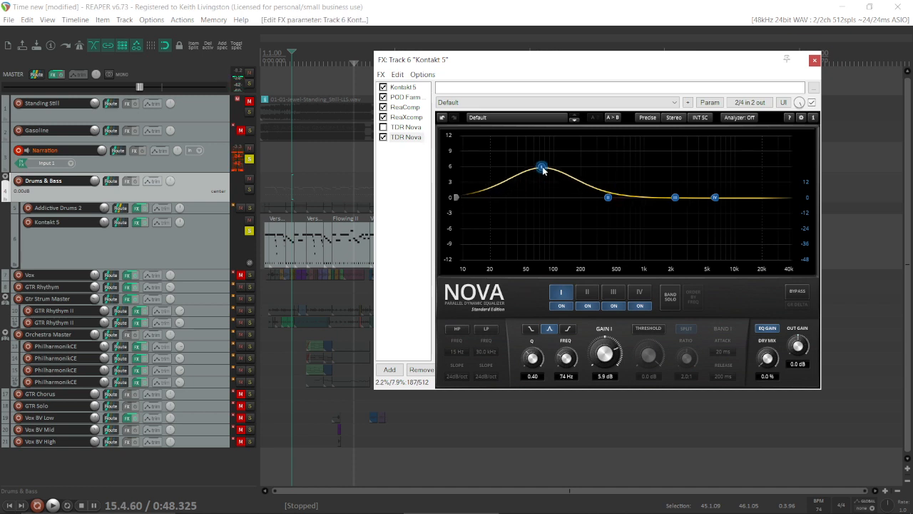
{"action": "mouse_move", "coordinate": [532, 358]}
{"action": "left_mouse_down"}
{"action": "mouse_move", "coordinate": [532, 339]}
{"action": "mouse_move", "coordinate": [532, 363]}
{"action": "mouse_move", "coordinate": [536, 351]}
{"action": "left_mouse_up"}
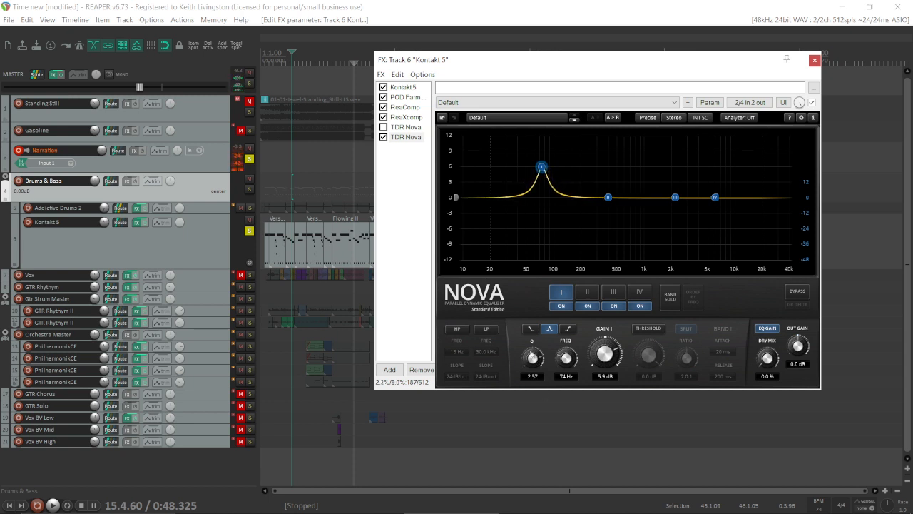
Step: Audition Nova's band I boosted to 11.1 dB at 69 Hz during playback, and lower it to 4.2 dB at 68 Hz
{"action": "key", "text": "space"}
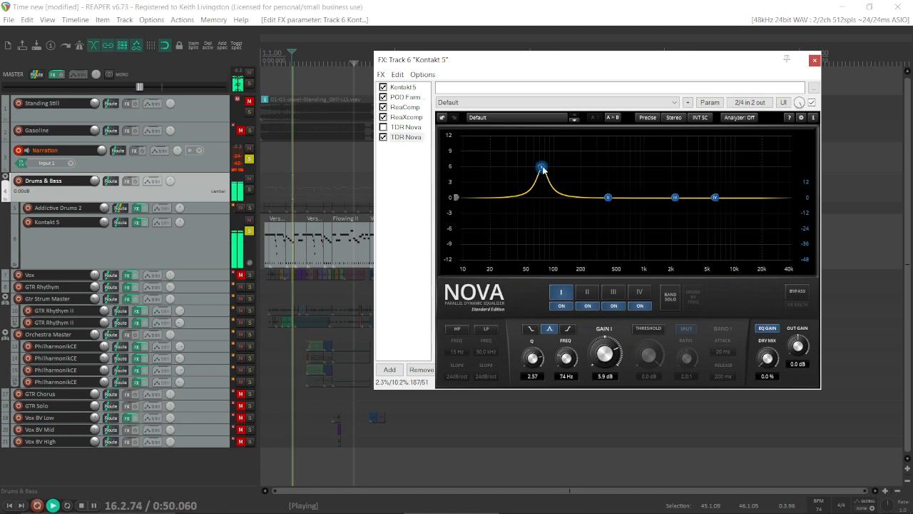
{"action": "left_click_drag", "start_coordinate": [542, 167], "coordinate": [540, 144]}
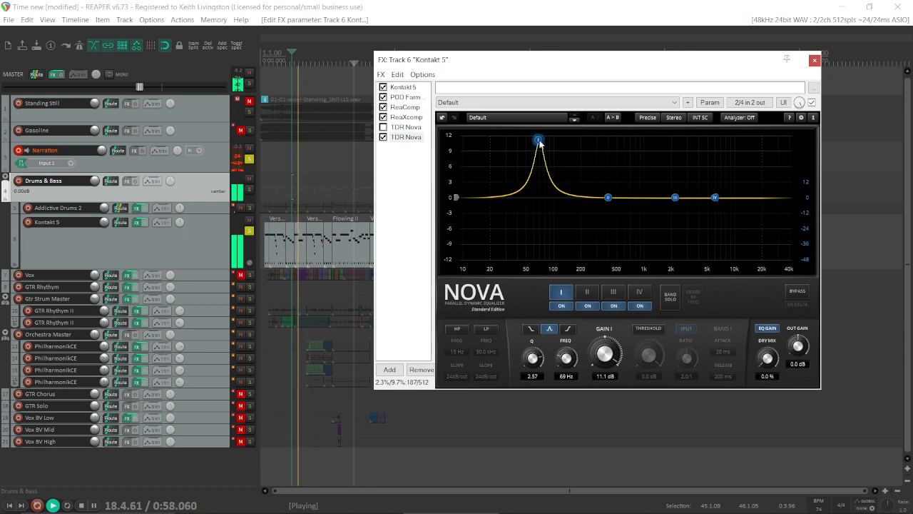
{"action": "key", "text": "space"}
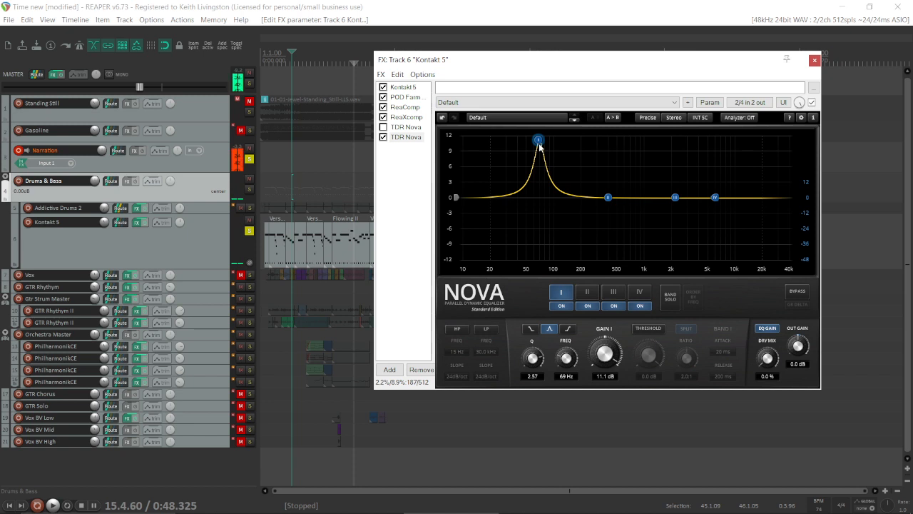
{"action": "left_click_drag", "start_coordinate": [541, 142], "coordinate": [540, 182]}
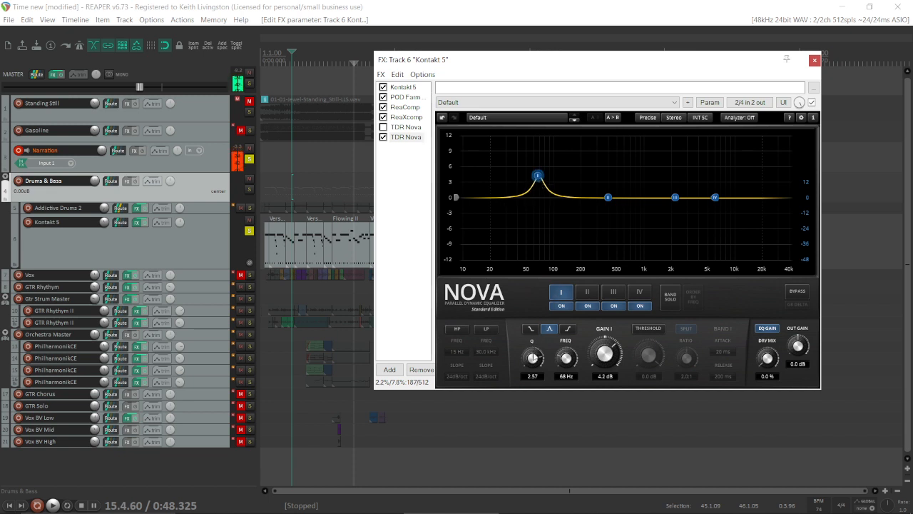
Step: Audition Nova's band I with a wide Q of 0.10 and a 10.2 dB boost, and settle on Q 1.08 with 3.3 dB at 69 Hz
{"action": "key", "text": "space"}
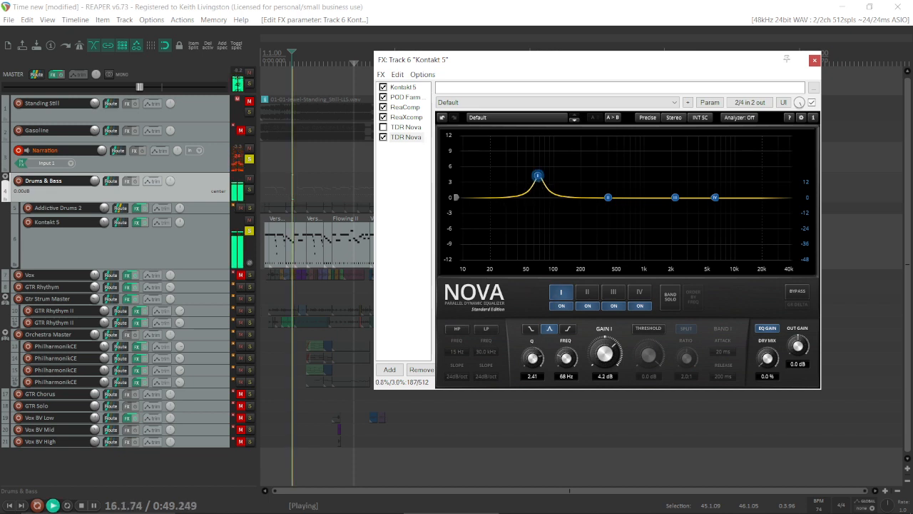
{"action": "left_click_drag", "start_coordinate": [536, 359], "coordinate": [537, 409]}
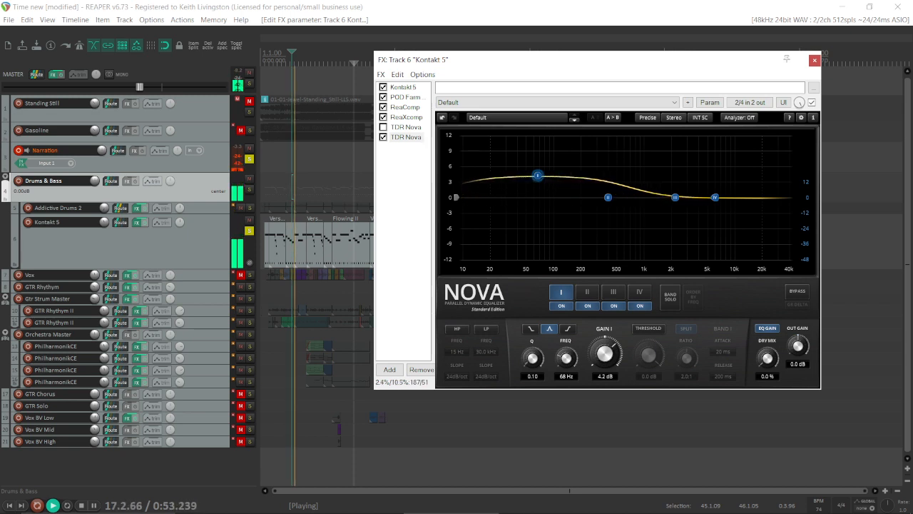
{"action": "left_click_drag", "start_coordinate": [537, 177], "coordinate": [541, 145]}
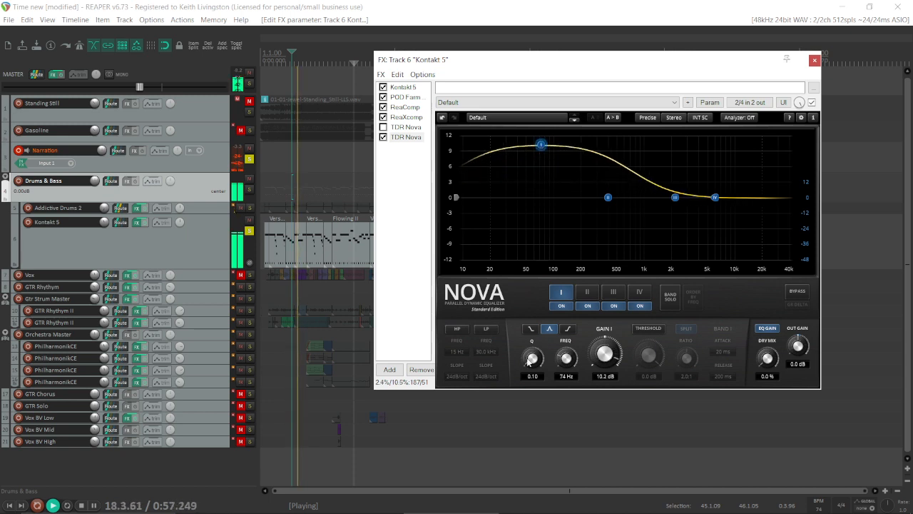
{"action": "left_click_drag", "start_coordinate": [531, 359], "coordinate": [532, 326]}
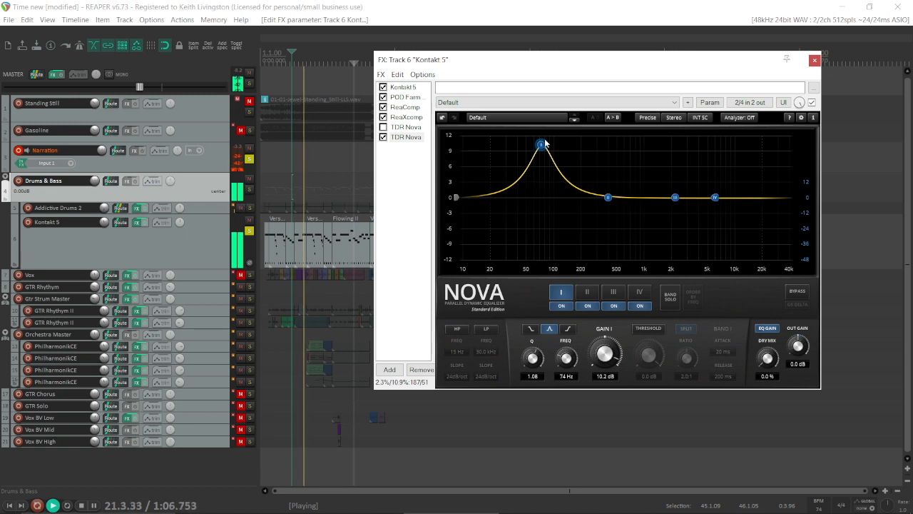
{"action": "key", "text": "space"}
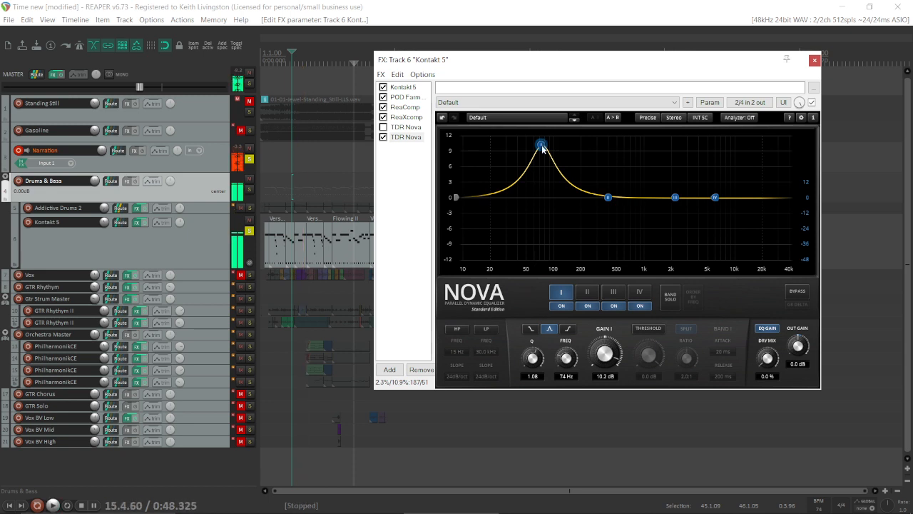
{"action": "left_click_drag", "start_coordinate": [542, 146], "coordinate": [540, 184]}
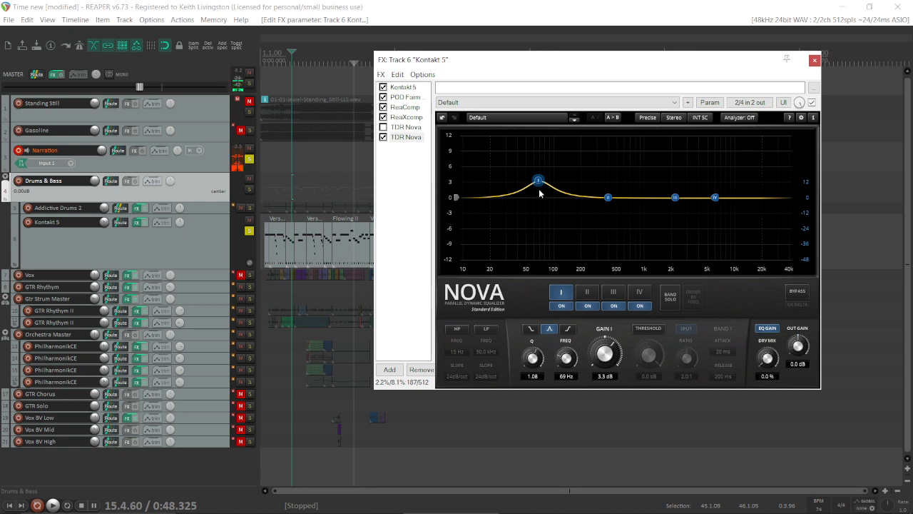
Step: Enable the threshold on Nova's band I and lower it to -19.1 dB during playback for dynamic compression of the low bass
{"action": "left_click", "coordinate": [649, 329]}
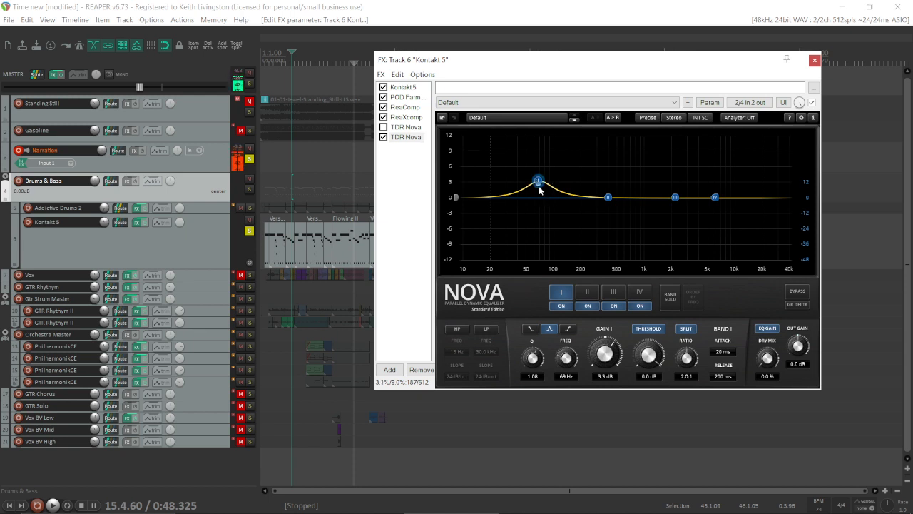
{"action": "left_click", "coordinate": [640, 329]}
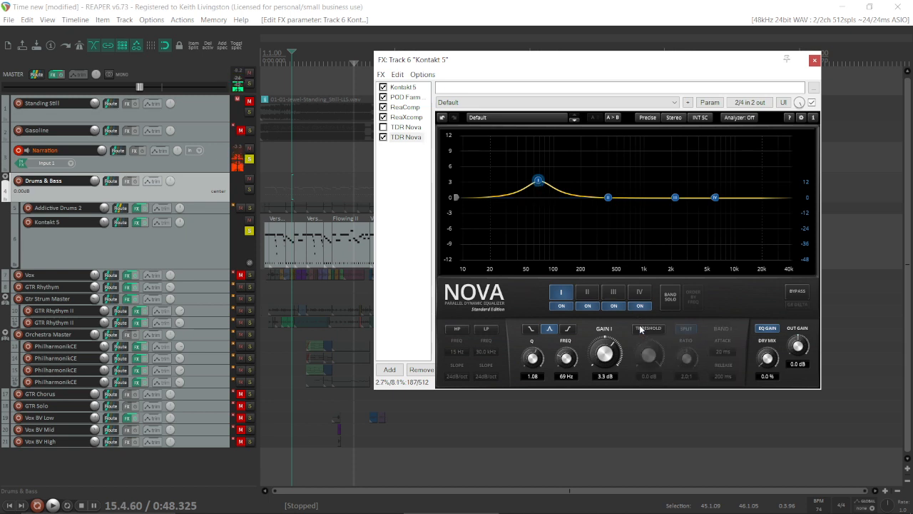
{"action": "left_click", "coordinate": [639, 327]}
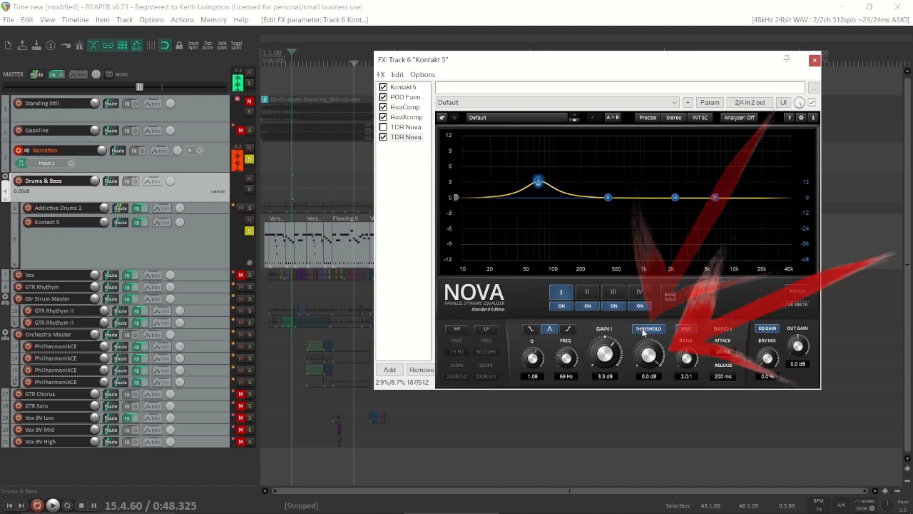
{"action": "key", "text": "space"}
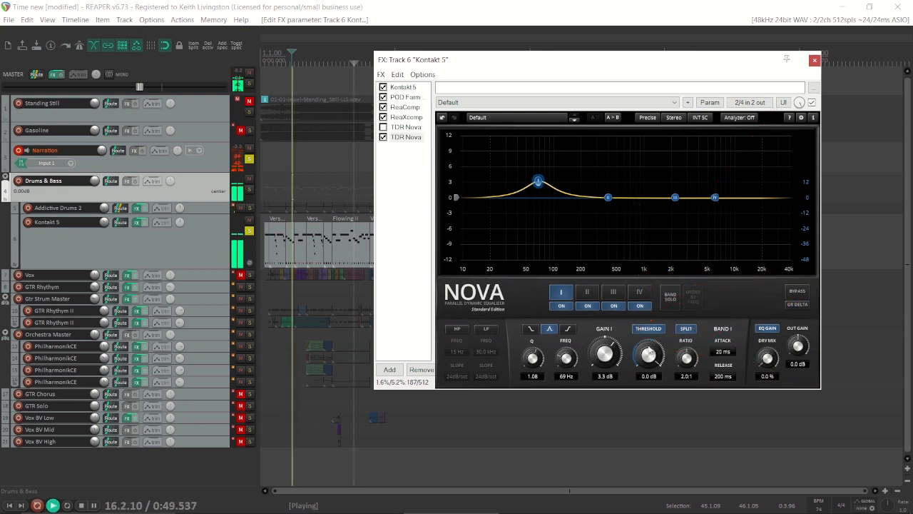
{"action": "left_click_drag", "start_coordinate": [649, 351], "coordinate": [650, 389]}
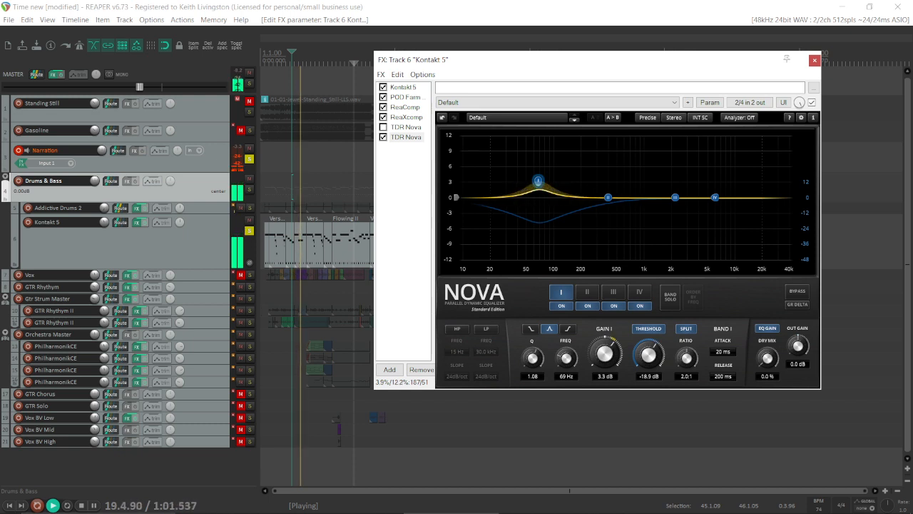
{"action": "left_click_drag", "start_coordinate": [650, 388], "coordinate": [650, 390]}
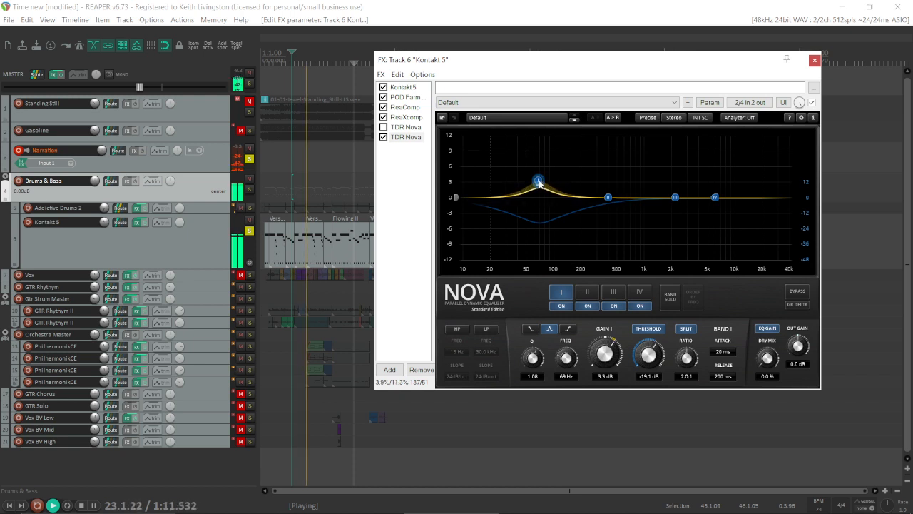
Step: Raise the gain of Nova's band I to 4.4 dB and its ratio to 2.3:1 during playback, and stop playback
{"action": "left_click_drag", "start_coordinate": [540, 181], "coordinate": [539, 175]}
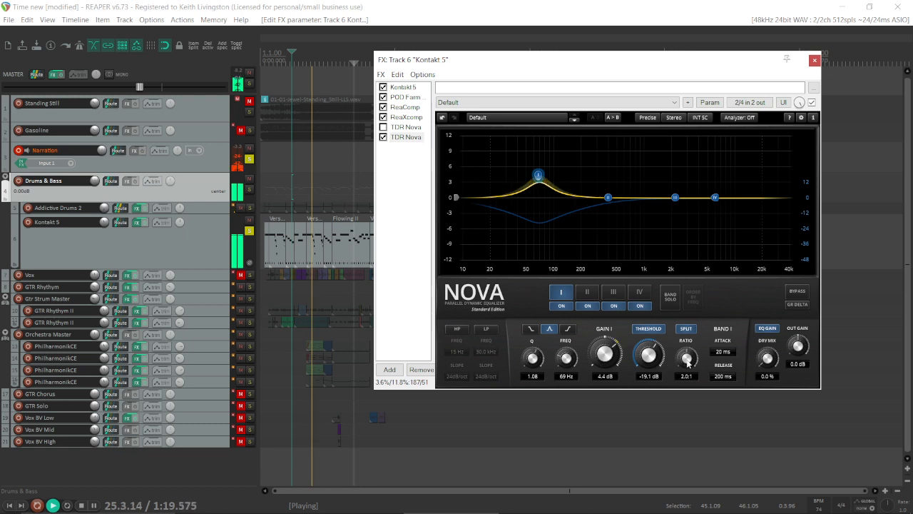
{"action": "left_click_drag", "start_coordinate": [688, 359], "coordinate": [687, 354]}
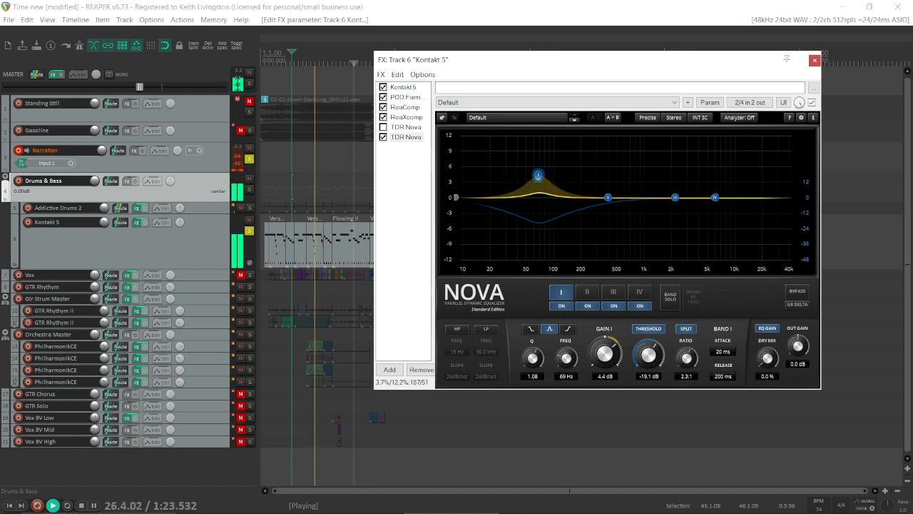
{"action": "key", "text": "space"}
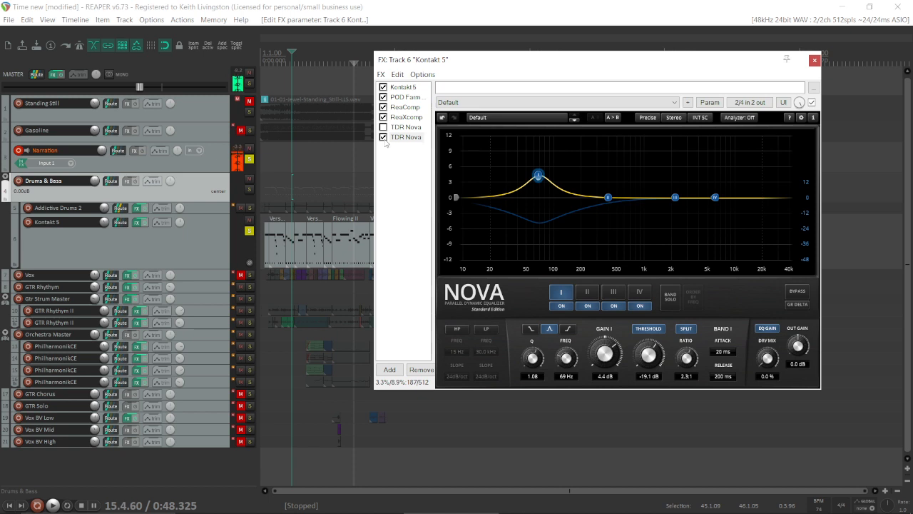
Step: Compare the bass with and without the second TDR Nova by toggling its bypass during repeated playback of the same passage
{"action": "key", "text": "space"}
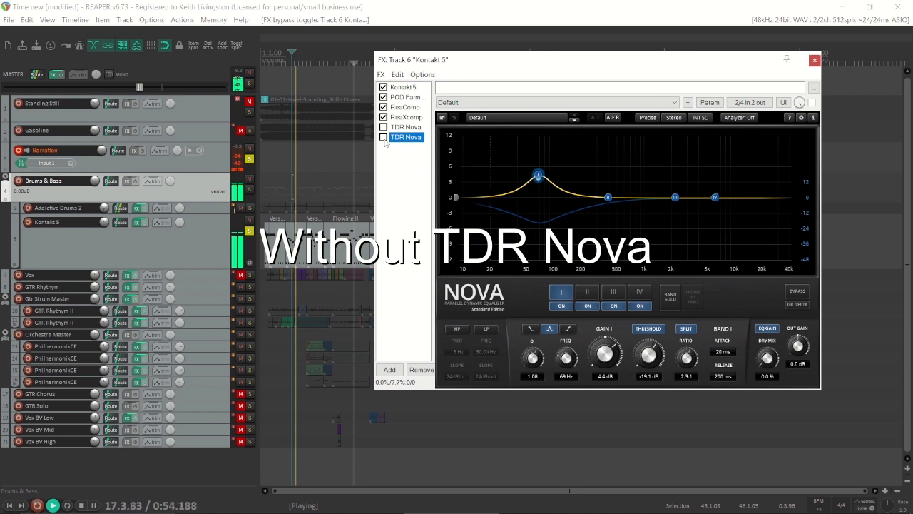
{"action": "left_click", "coordinate": [384, 139]}
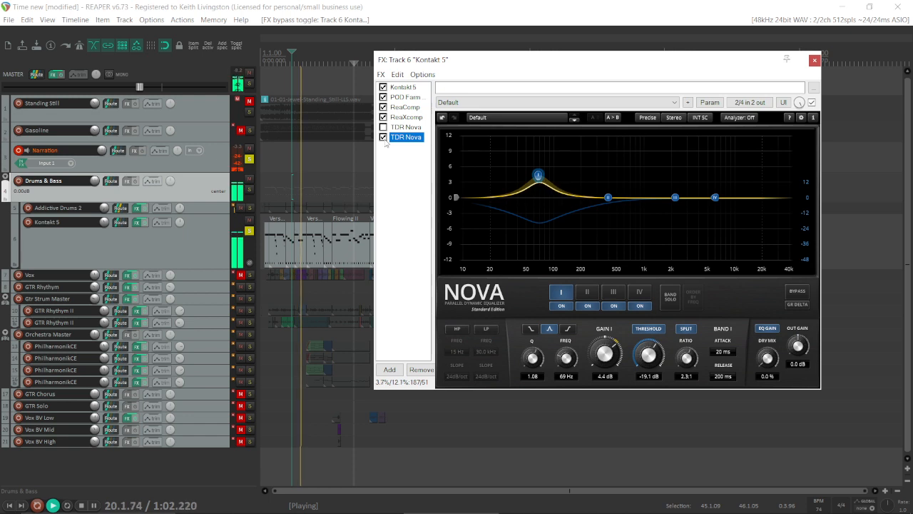
{"action": "left_click", "coordinate": [384, 137]}
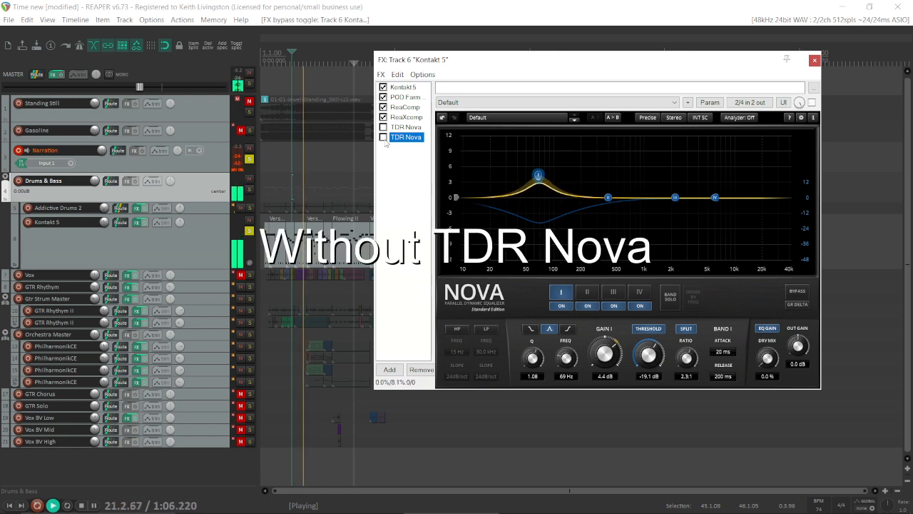
{"action": "left_click", "coordinate": [384, 137]}
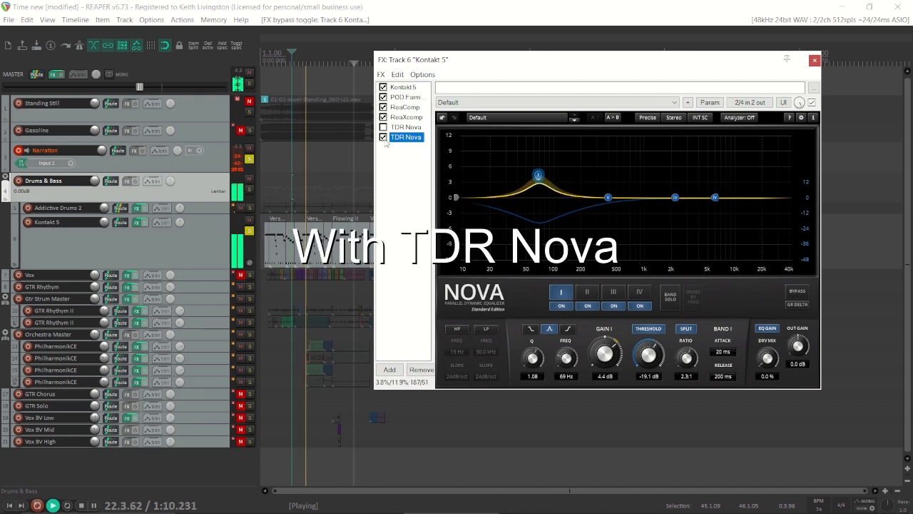
{"action": "key", "text": "space"}
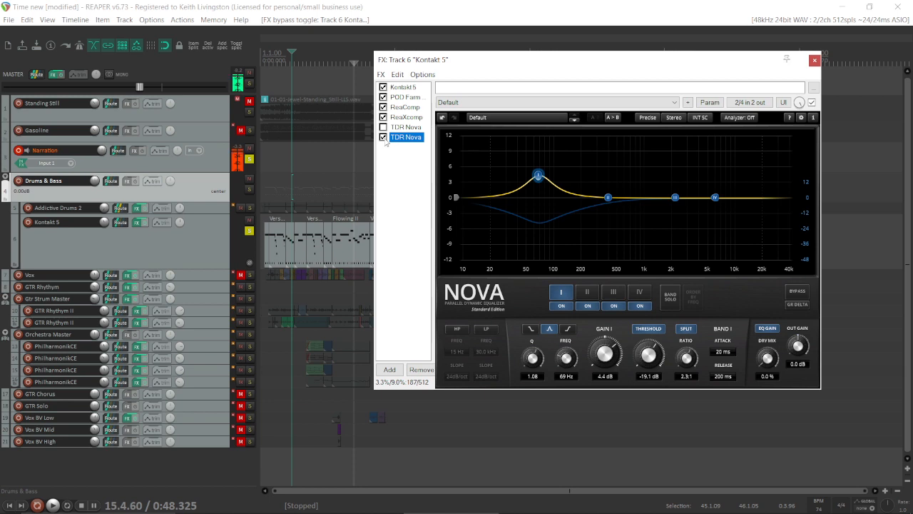
{"action": "key", "text": "space"}
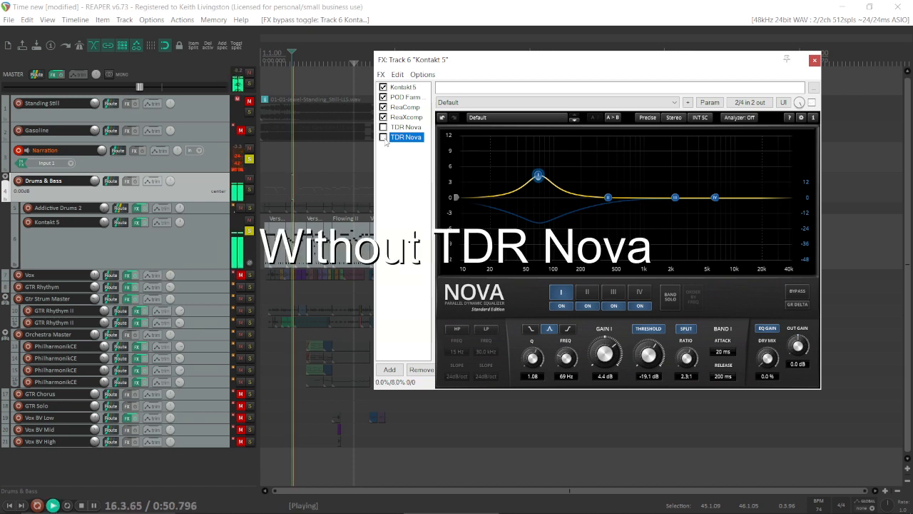
{"action": "left_click", "coordinate": [383, 137]}
{"action": "key", "text": "space"}
{"action": "key", "text": "space"}
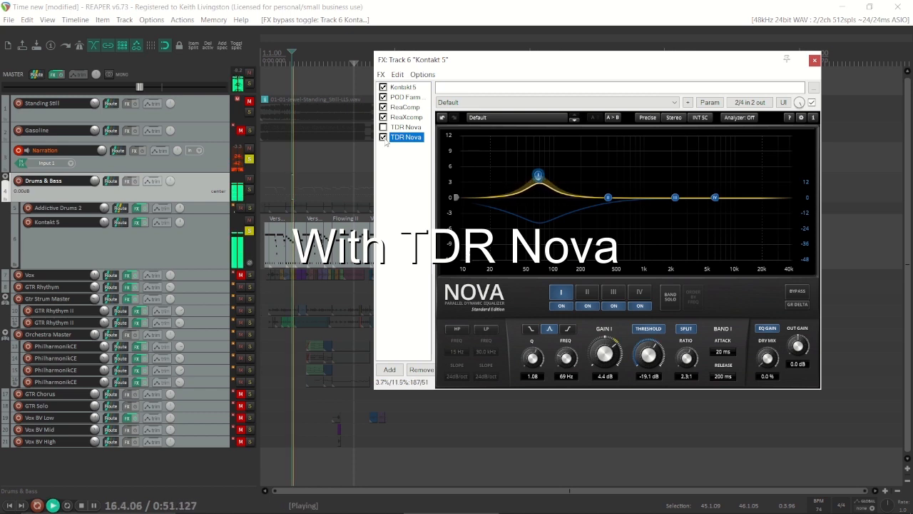
{"action": "key", "text": "space"}
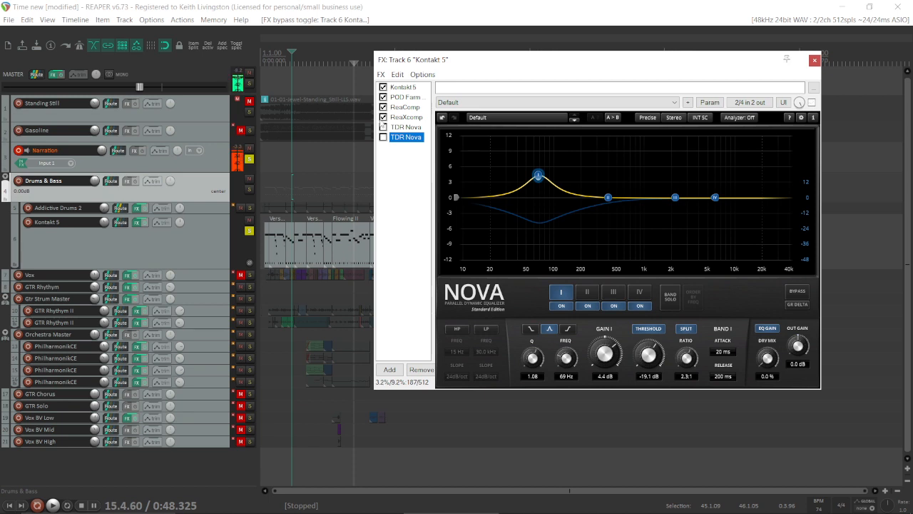
Step: Bypass ReaXcomp and ReaComp along with Nova to compare the unprocessed bass with the fully processed chain during playback
{"action": "left_click", "coordinate": [383, 117]}
{"action": "left_click", "coordinate": [383, 107]}
{"action": "key", "text": "space"}
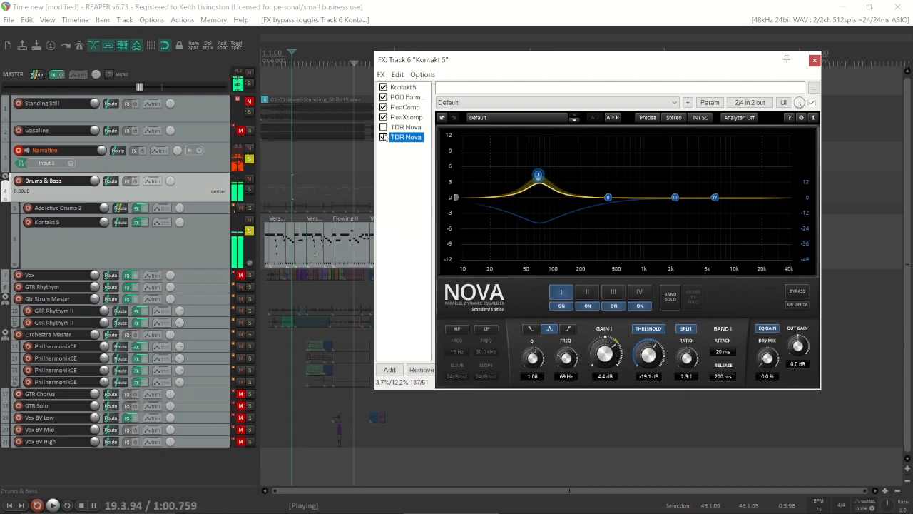
{"action": "key", "text": "space"}
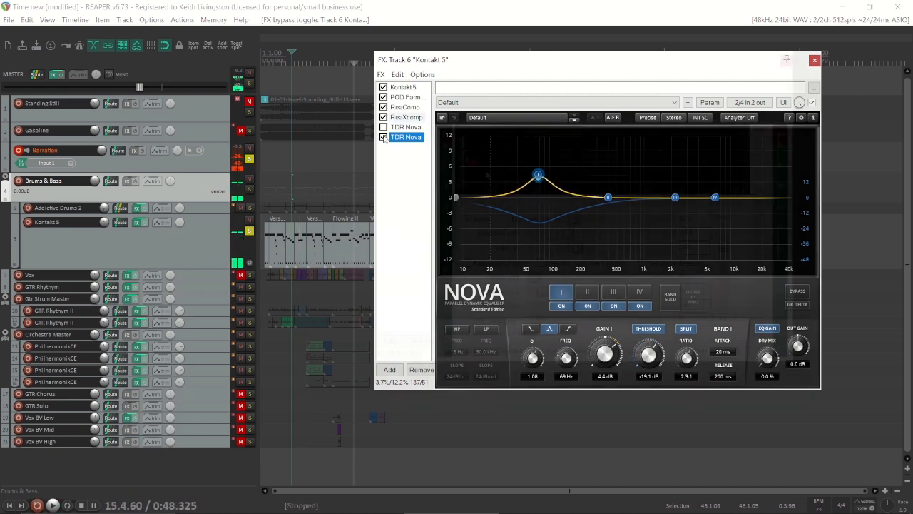
Step: Review ReaXcomp's low-band settings against the curve of the second TDR Nova, ending on Nova
{"action": "left_click", "coordinate": [404, 117]}
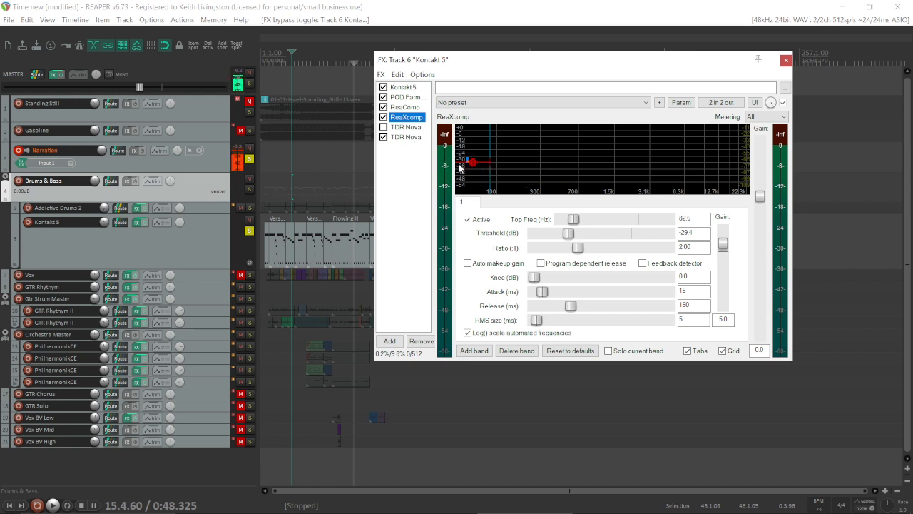
{"action": "left_click", "coordinate": [416, 138]}
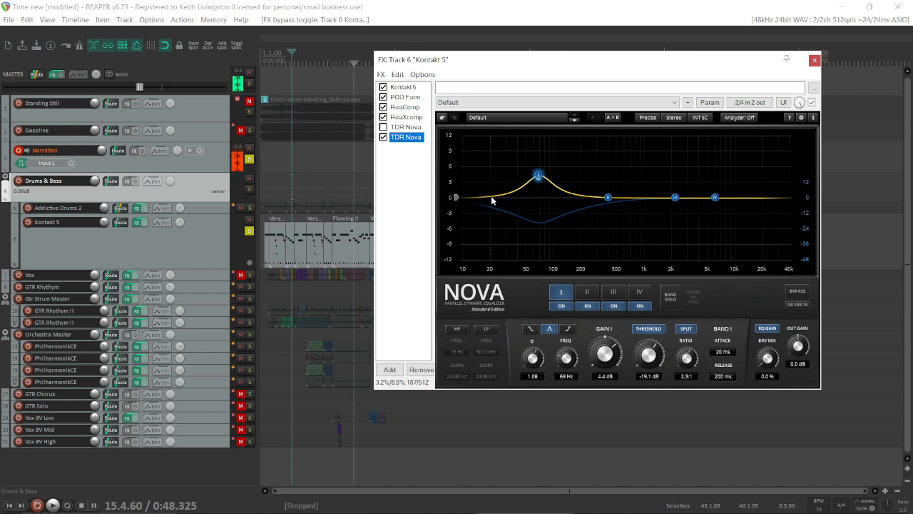
{"action": "left_click", "coordinate": [419, 117]}
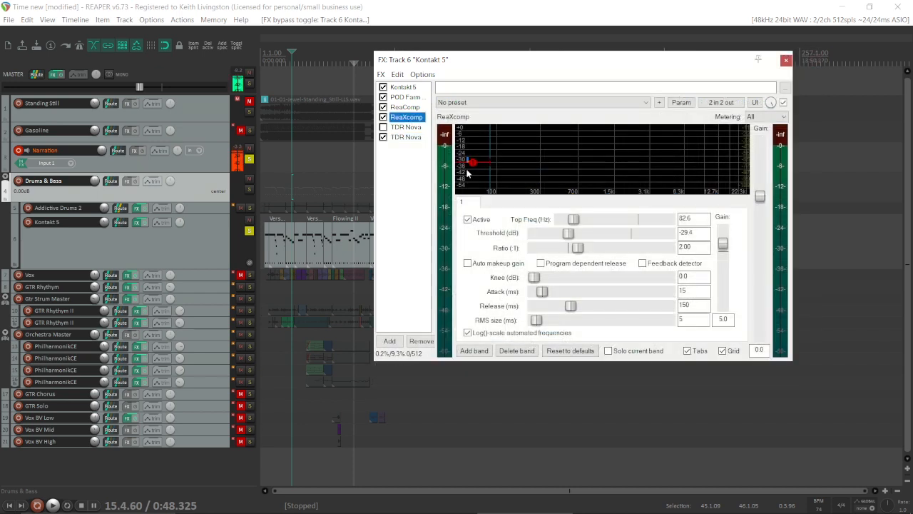
{"action": "mouse_move", "coordinate": [471, 167]}
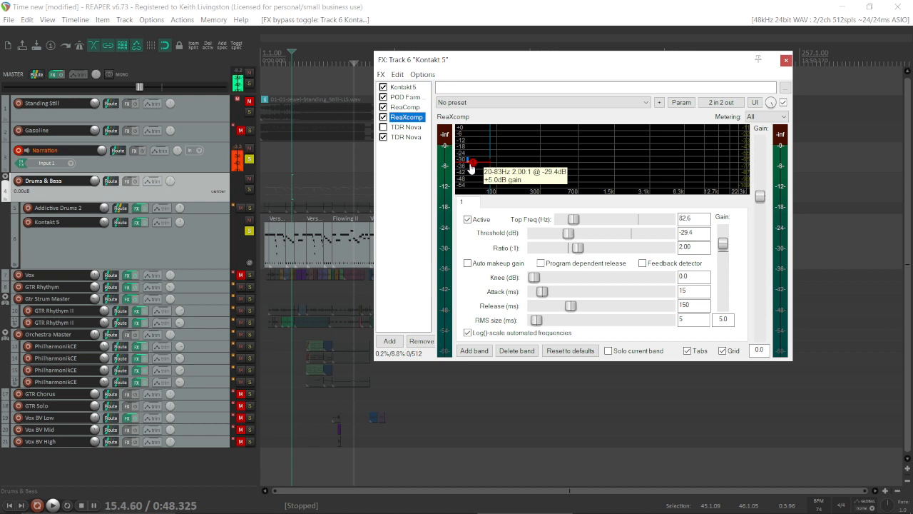
{"action": "left_click", "coordinate": [407, 138]}
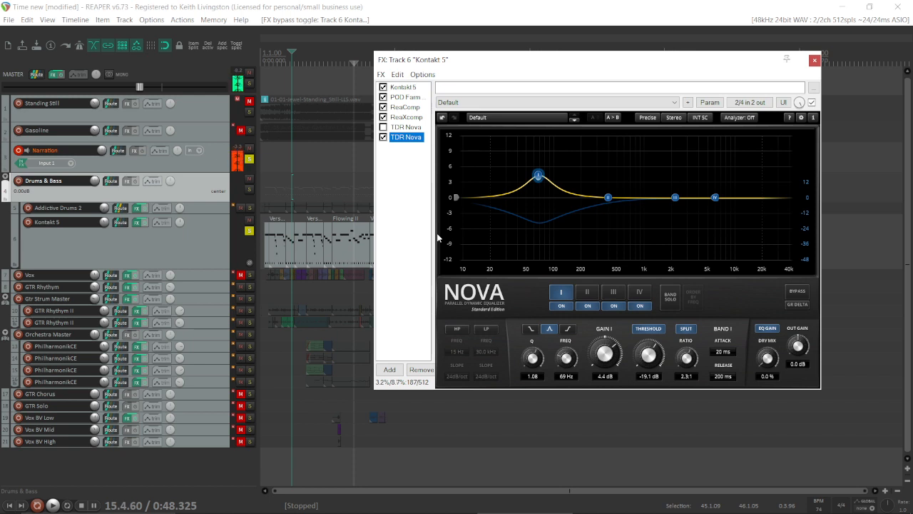
Step: Add ReaEQ to the end of the Kontakt 5 chain and set its band 1 to High Pass at 33.7 Hz
{"action": "left_click", "coordinate": [390, 369]}
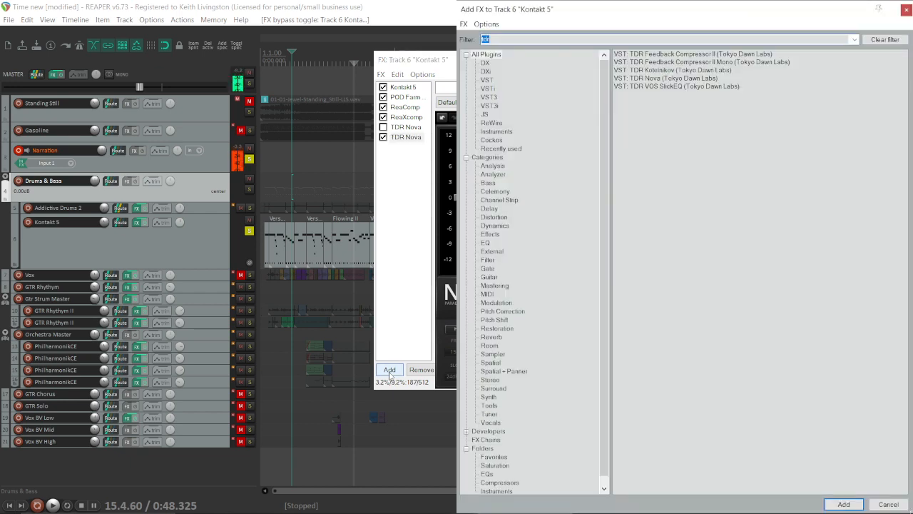
{"action": "type", "text": "reae"}
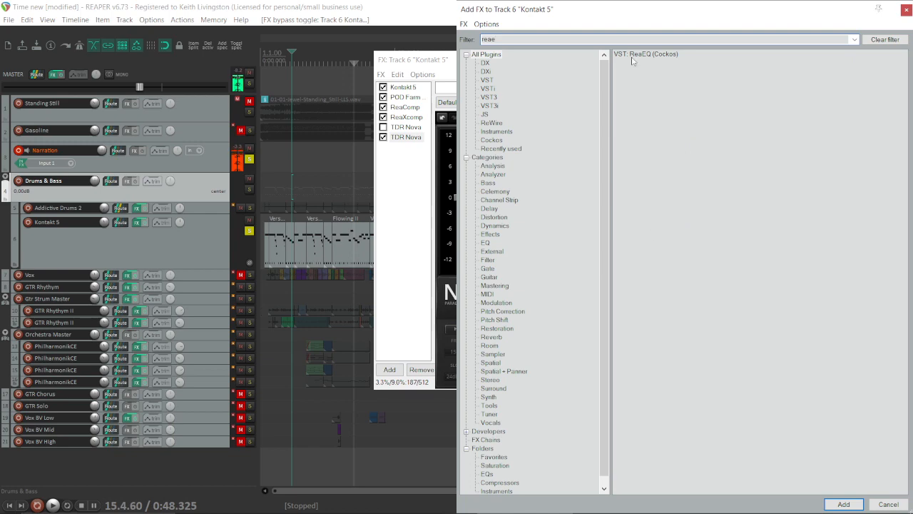
{"action": "double_click", "coordinate": [632, 57]}
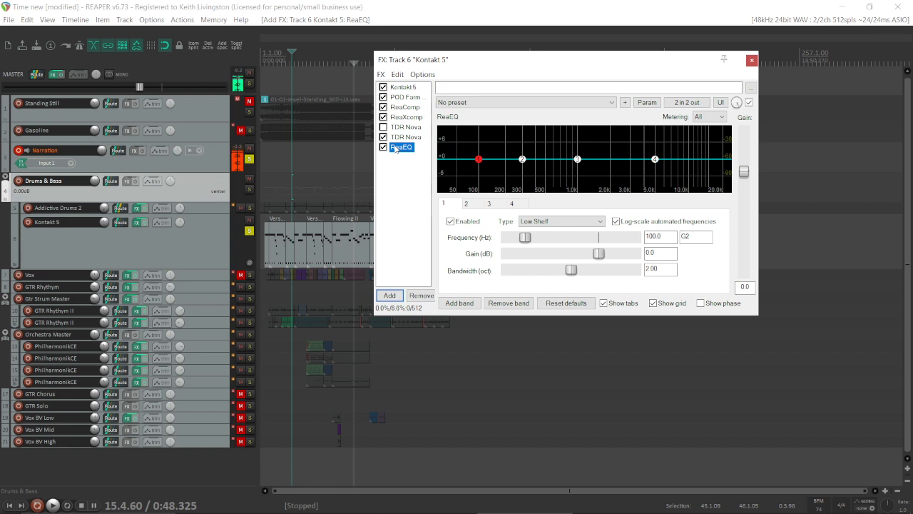
{"action": "left_click", "coordinate": [566, 222]}
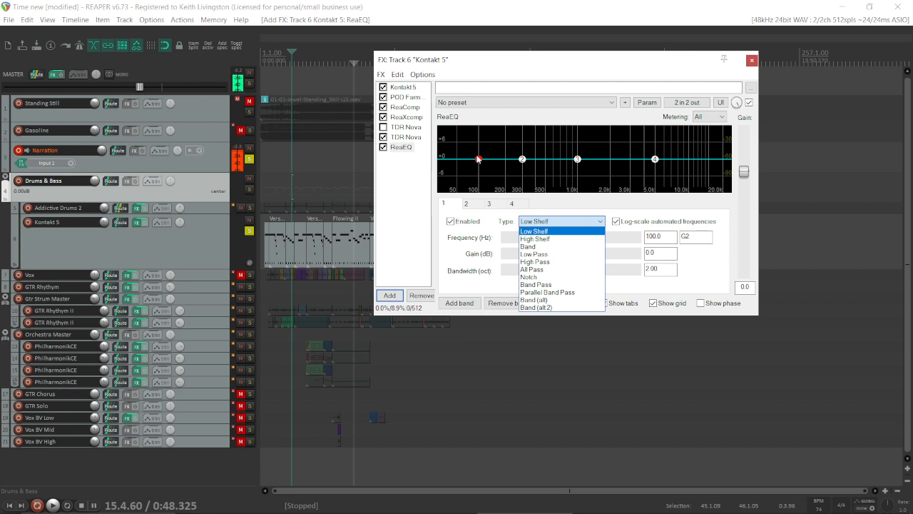
{"action": "left_click", "coordinate": [535, 261]}
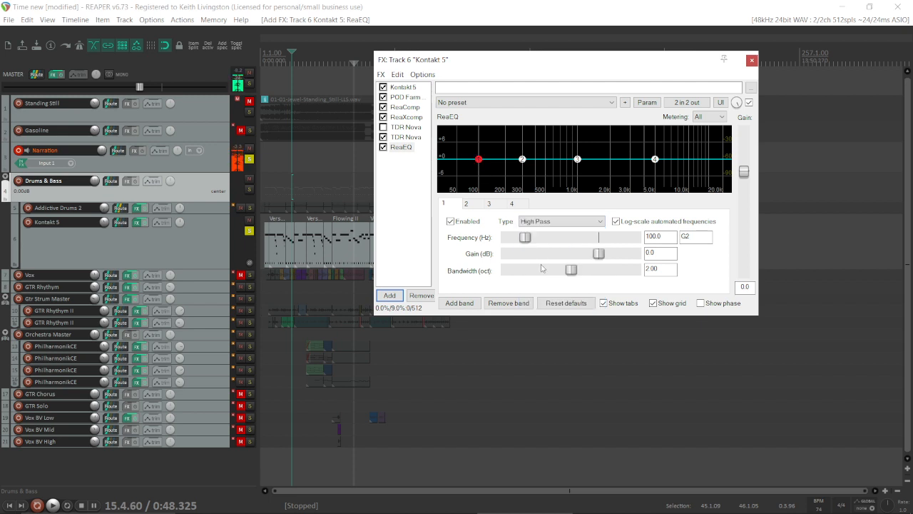
{"action": "left_click_drag", "start_coordinate": [479, 175], "coordinate": [446, 172]}
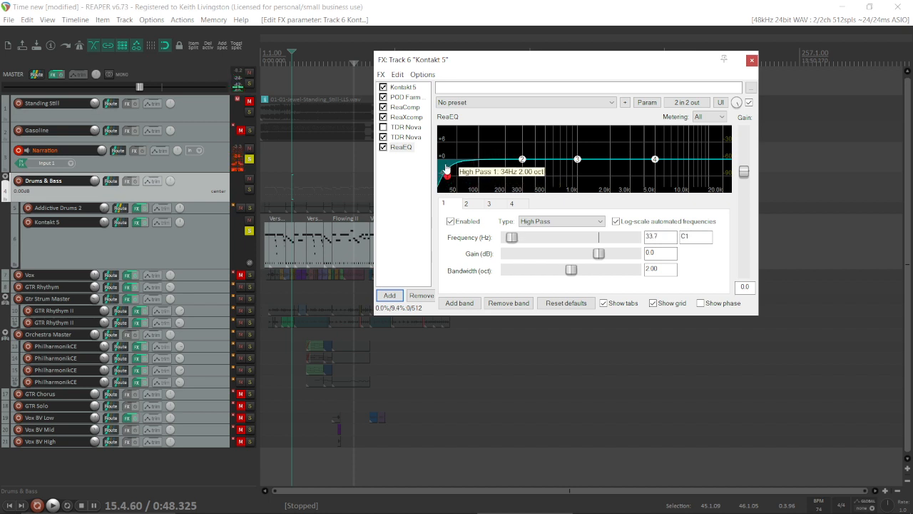
Step: Add TDR VOS SlickEQ after ReaEQ and set its high-pass frequency to 26 Hz
{"action": "left_click", "coordinate": [390, 295]}
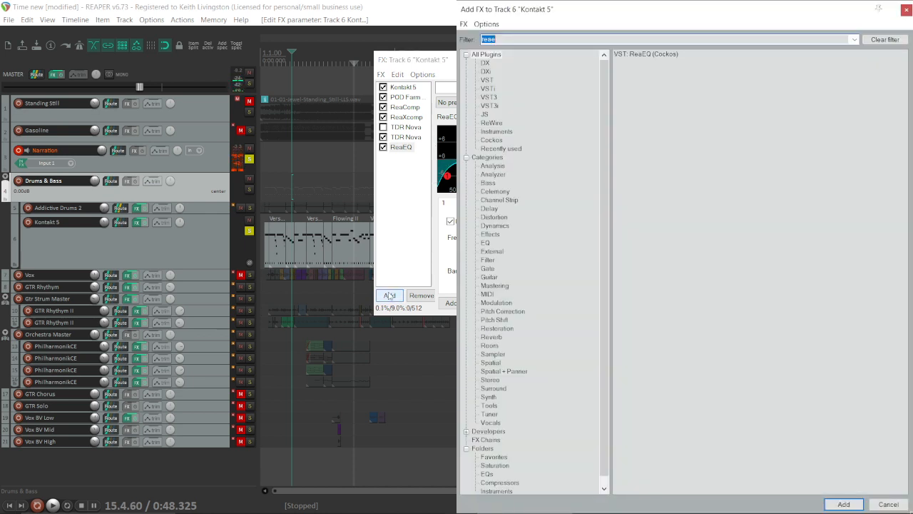
{"action": "type", "text": "f"}
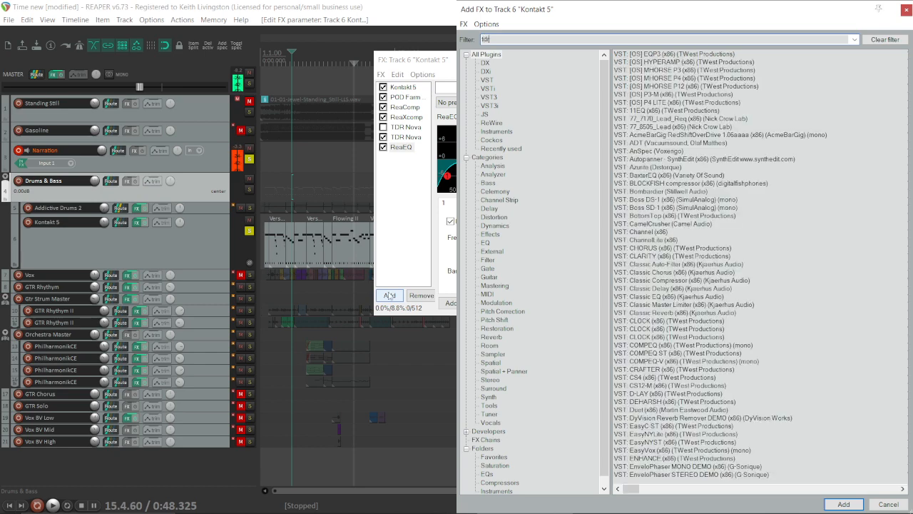
{"action": "type", "text": "dr"}
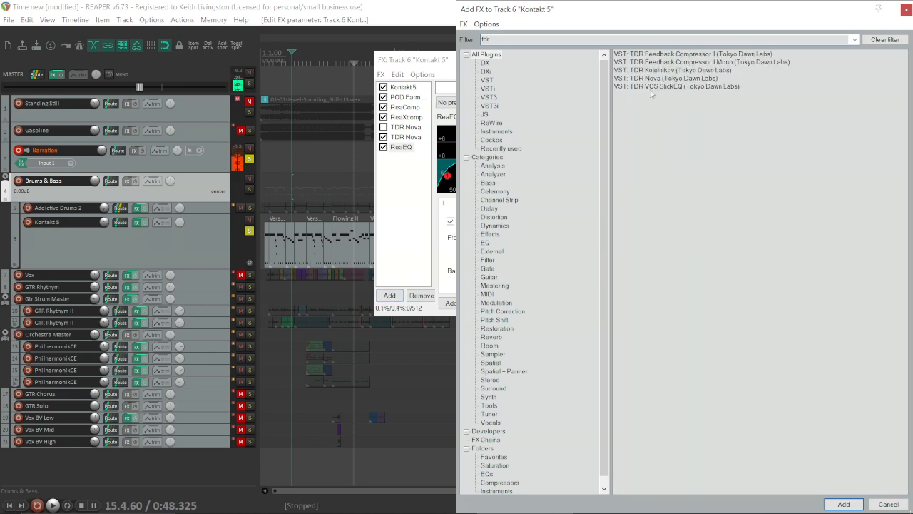
{"action": "double_click", "coordinate": [649, 88]}
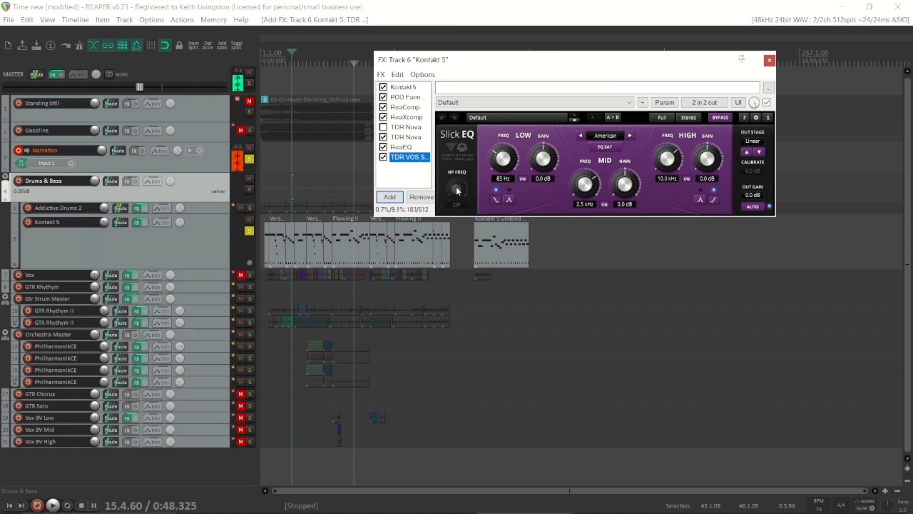
{"action": "mouse_move", "coordinate": [457, 192]}
{"action": "left_mouse_down"}
{"action": "mouse_move", "coordinate": [457, 183]}
{"action": "mouse_move", "coordinate": [457, 197]}
{"action": "left_mouse_up"}
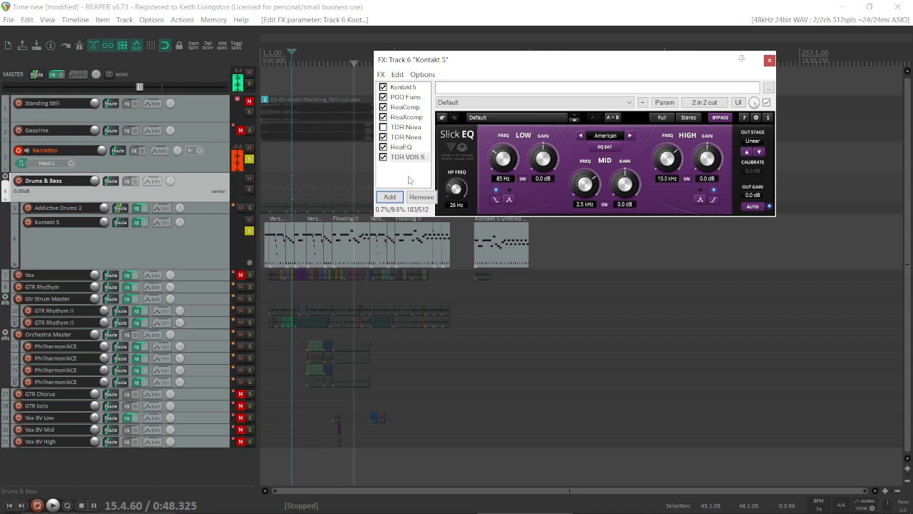